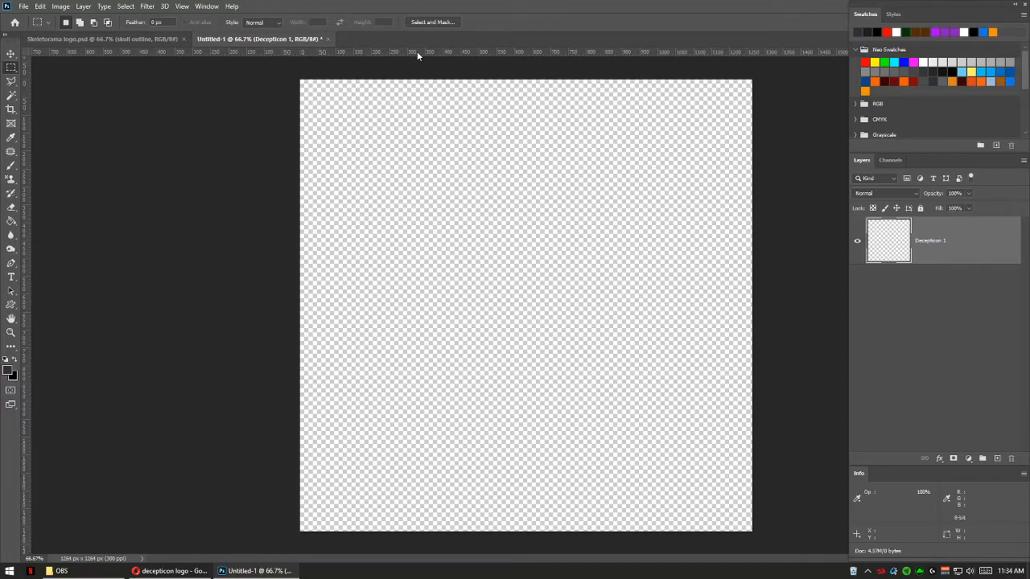
- Place one vertical and one horizontal guide crossing at the centre of the canvas
key("ctrl+r")
key("ctrl+r")
left_click_drag(416, 54, 526, 131)
key("alt")
key("alt")
key("alt")
key("alt")
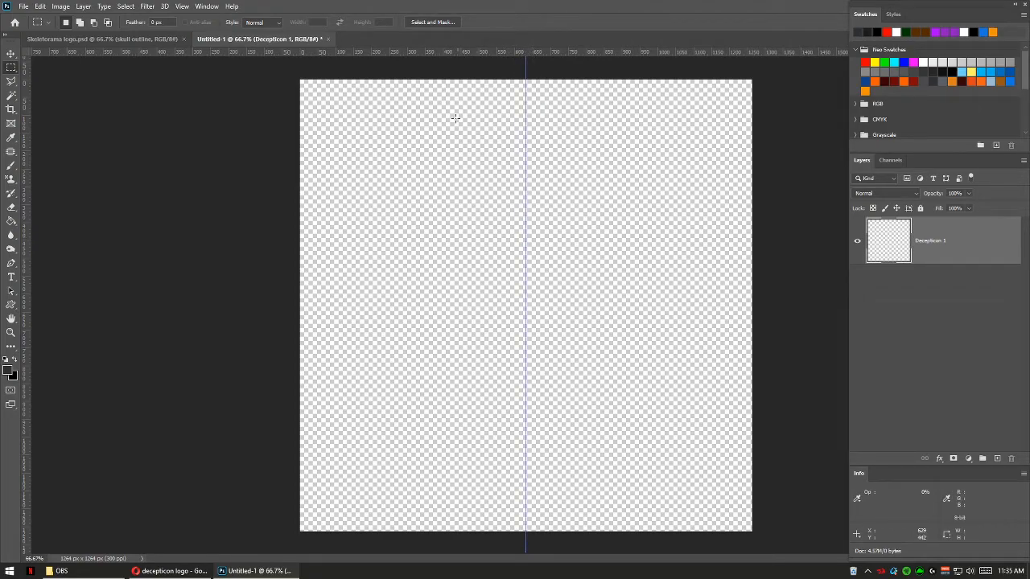
left_click_drag(432, 50, 467, 304)
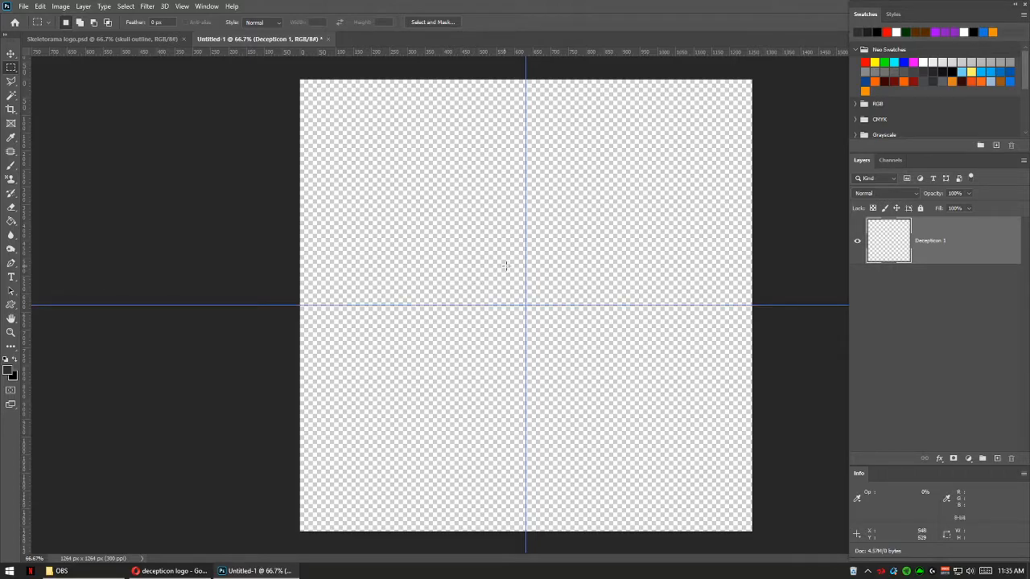
- Draw the Decepticon custom shape outward from the guide intersection, about 1004 px wide and 932 px high
left_click(10, 306)
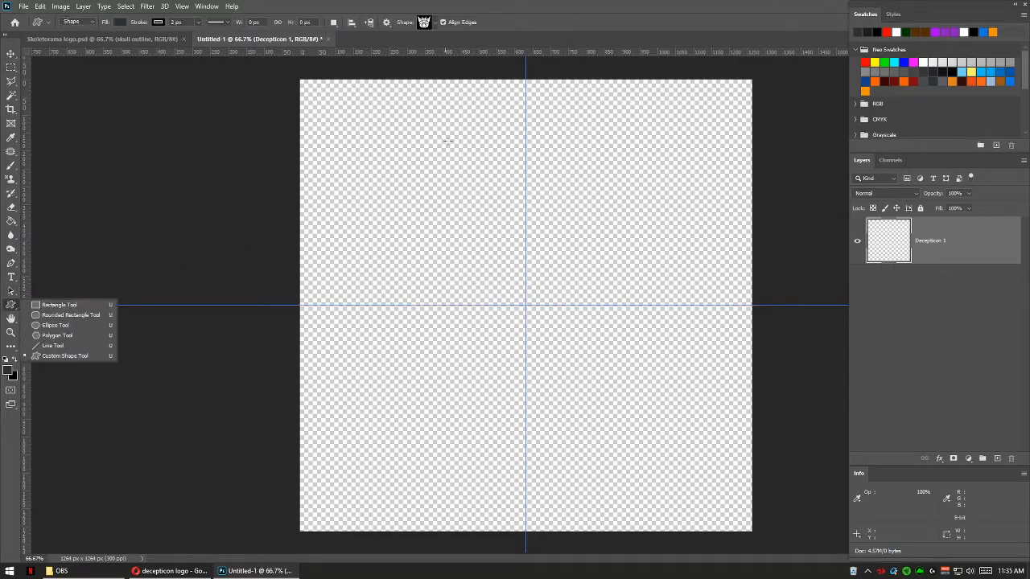
left_click(434, 23)
left_click(435, 23)
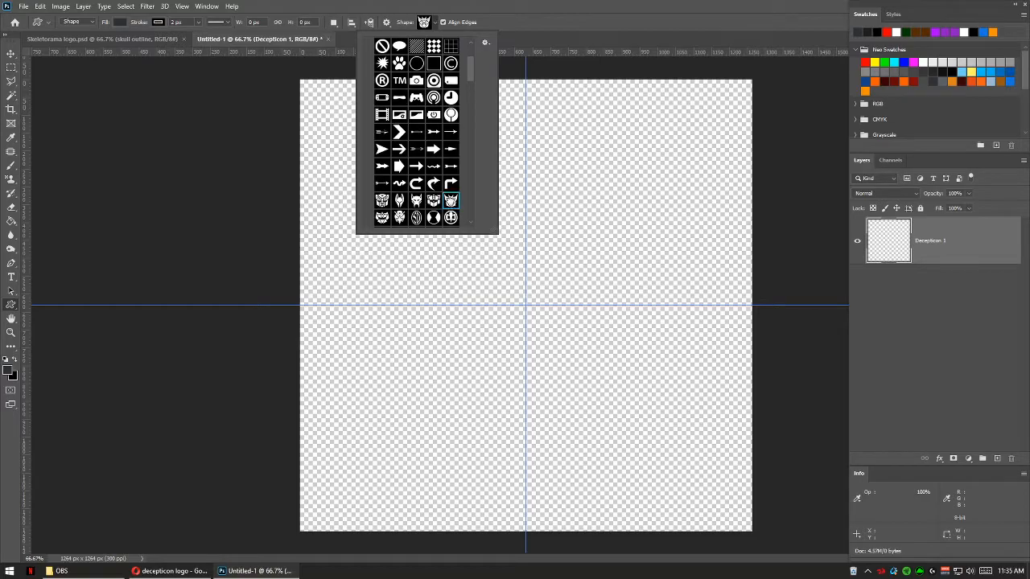
double_click(450, 201)
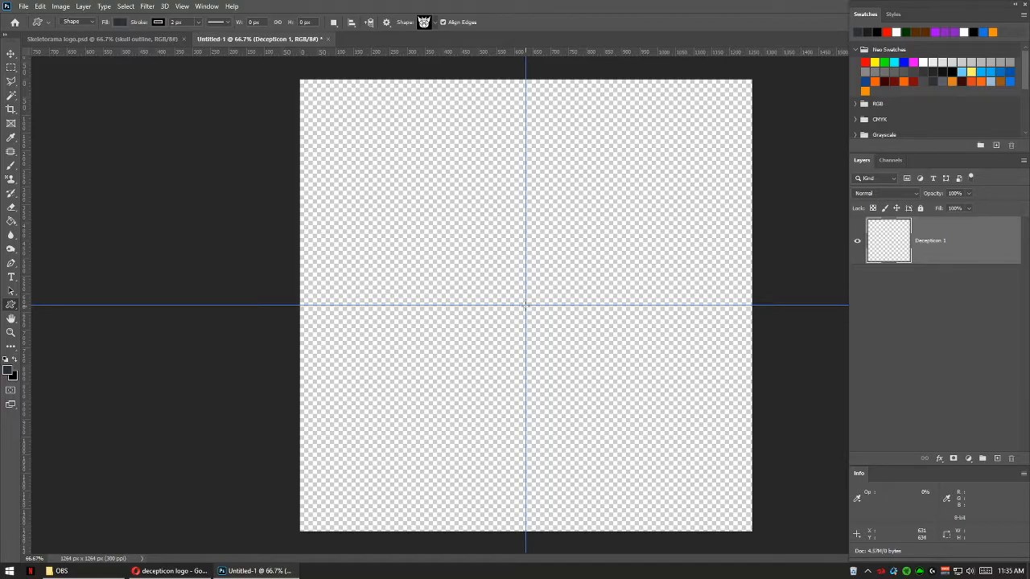
left_click_drag(525, 304, 609, 291)
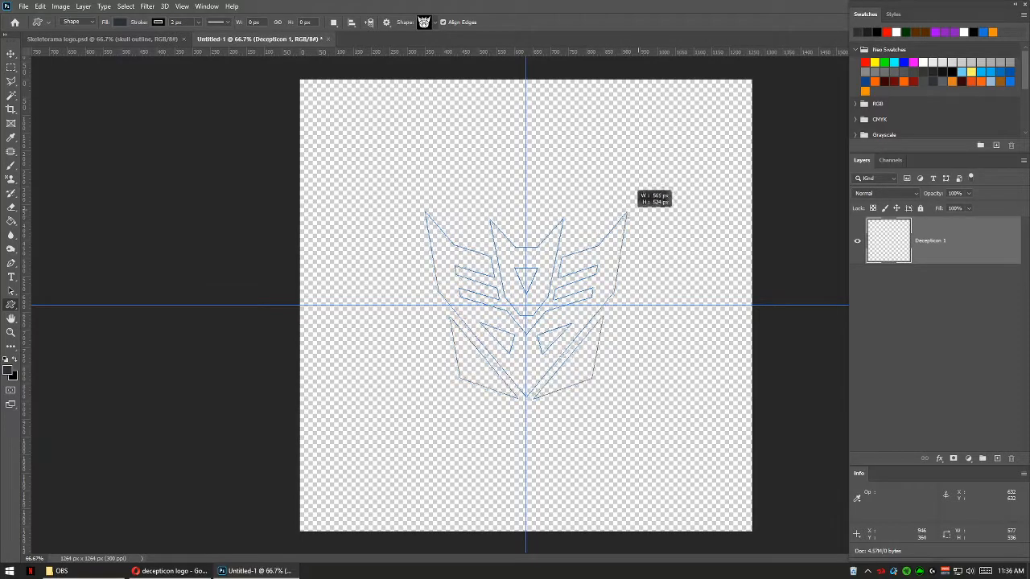
left_click_drag(637, 211, 704, 131)
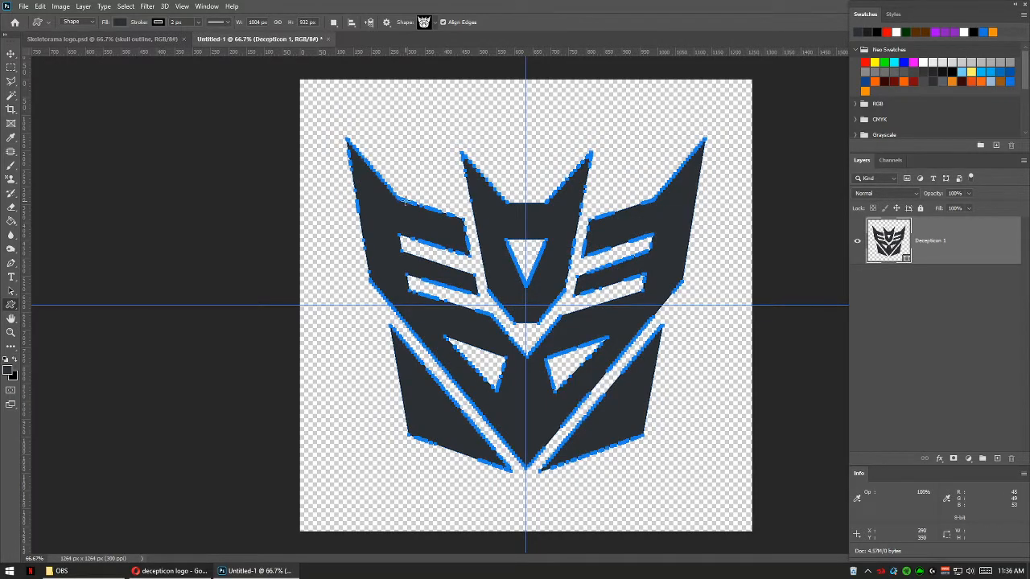
key("Return")
- Examine the logo's outline and anchor points up close around the left horn and the slots beside it
key("z")
left_click_drag(317, 114, 418, 252)
key("a")
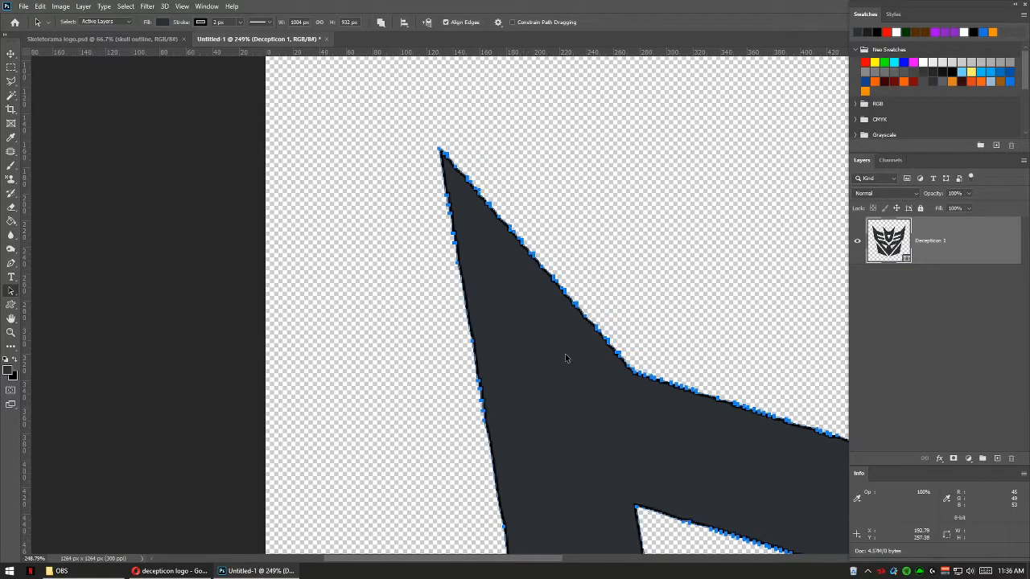
left_click_drag(665, 403, 469, 342)
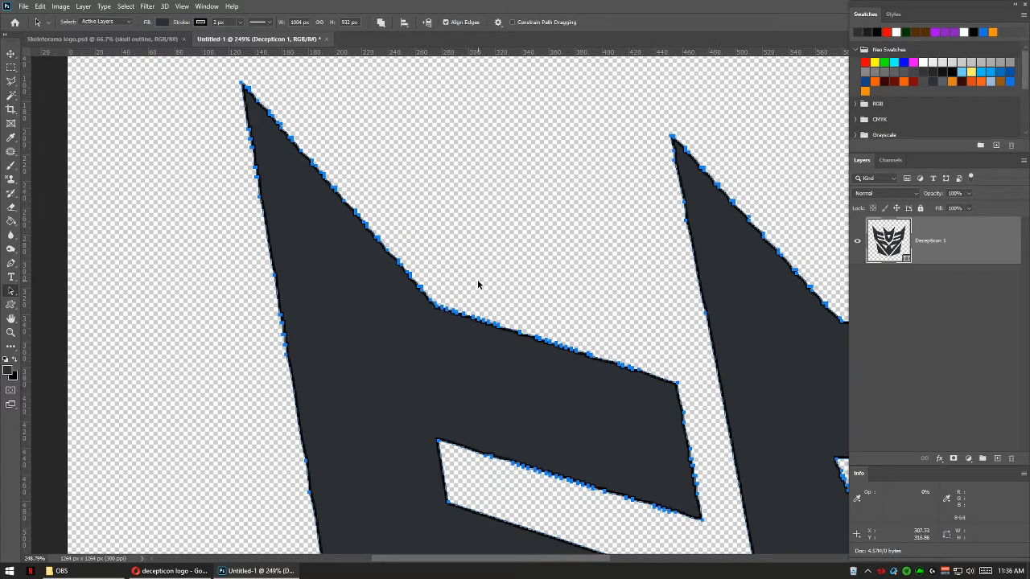
key("z")
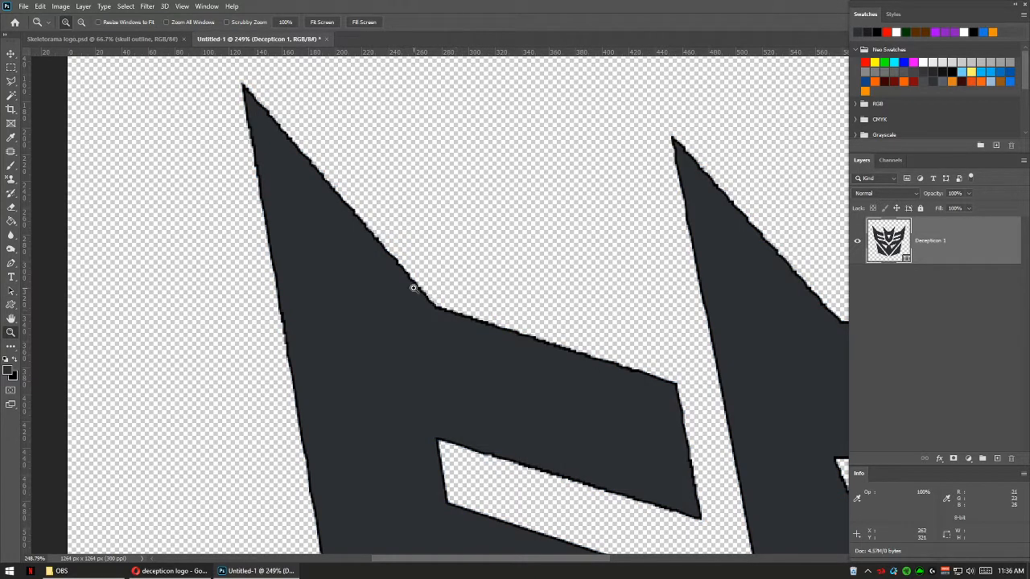
key("a")
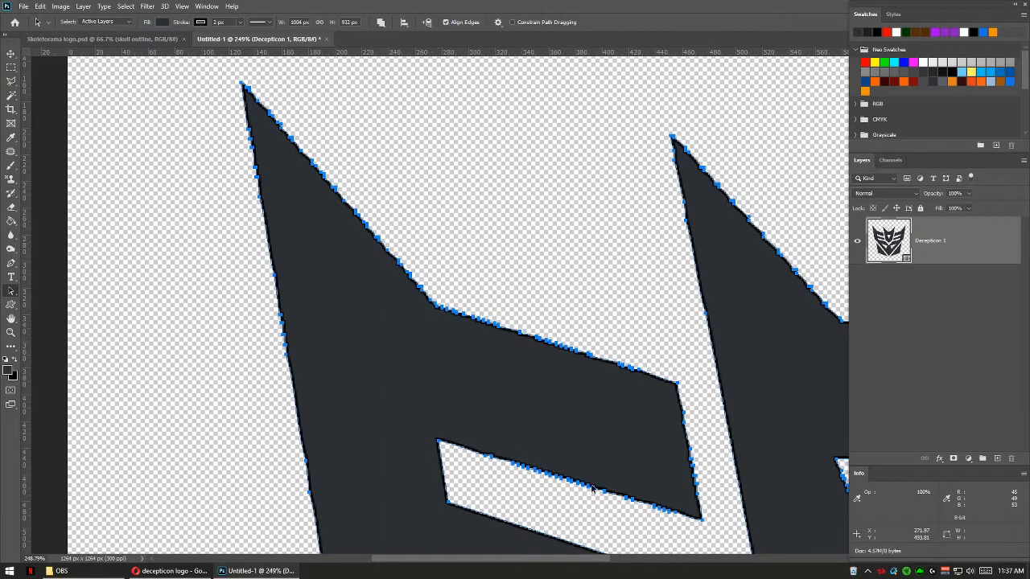
left_click_drag(552, 378, 423, 381)
left_click_drag(409, 255, 371, 205)
key("z")
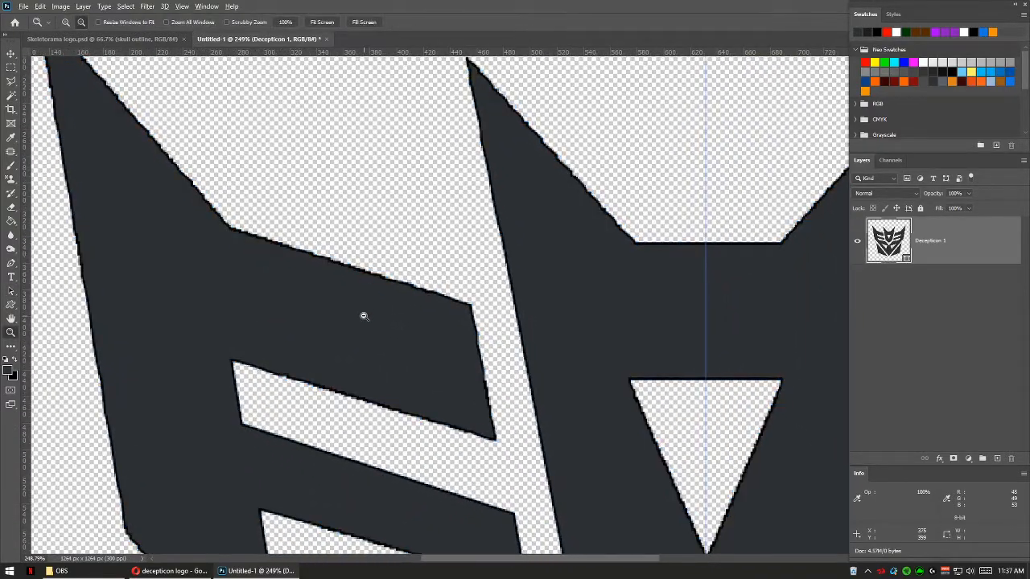
left_click(364, 316, "alt")
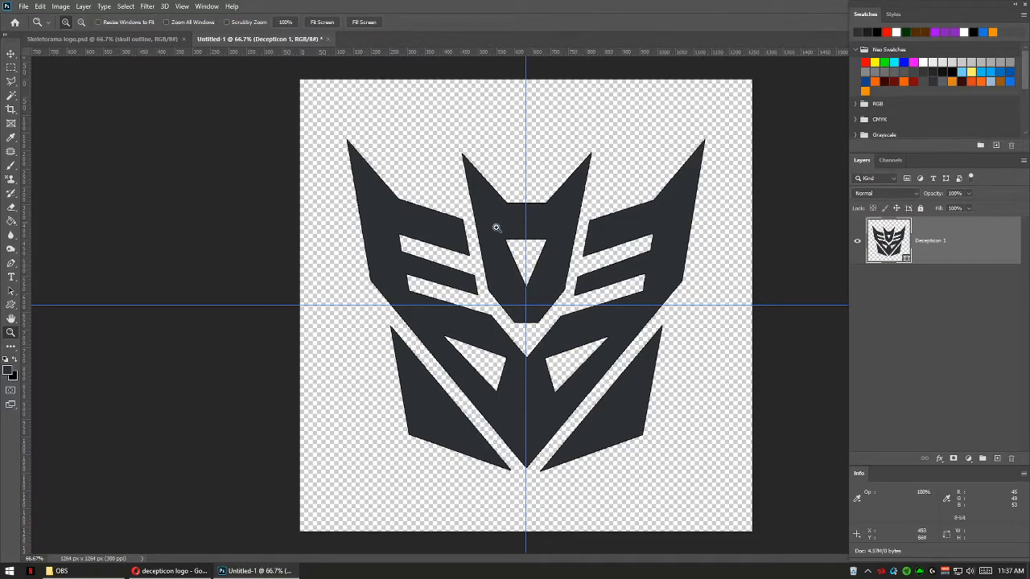
- Rasterize the Decepticon 1 shape layer
right_click(934, 255)
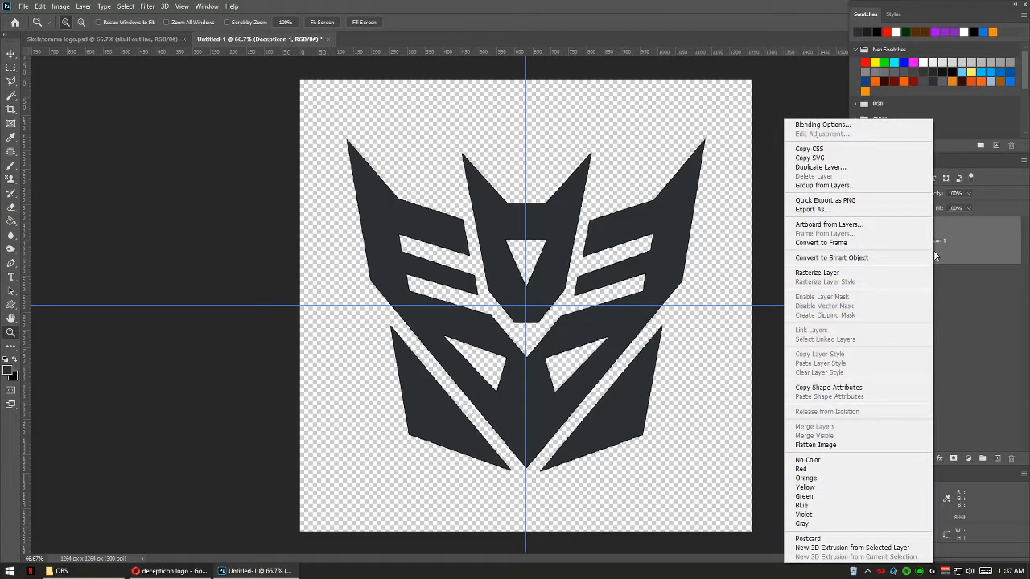
left_click(827, 274)
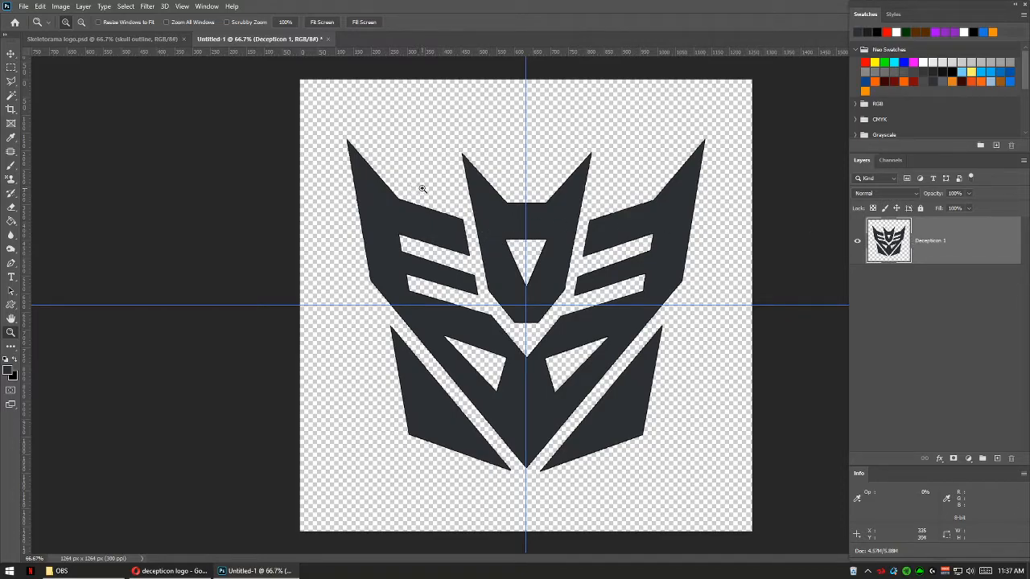
key("e")
mouse_move(407, 201)
left_mouse_down()
mouse_move(386, 217)
mouse_move(422, 208)
left_mouse_up()
key("ctrl+z")
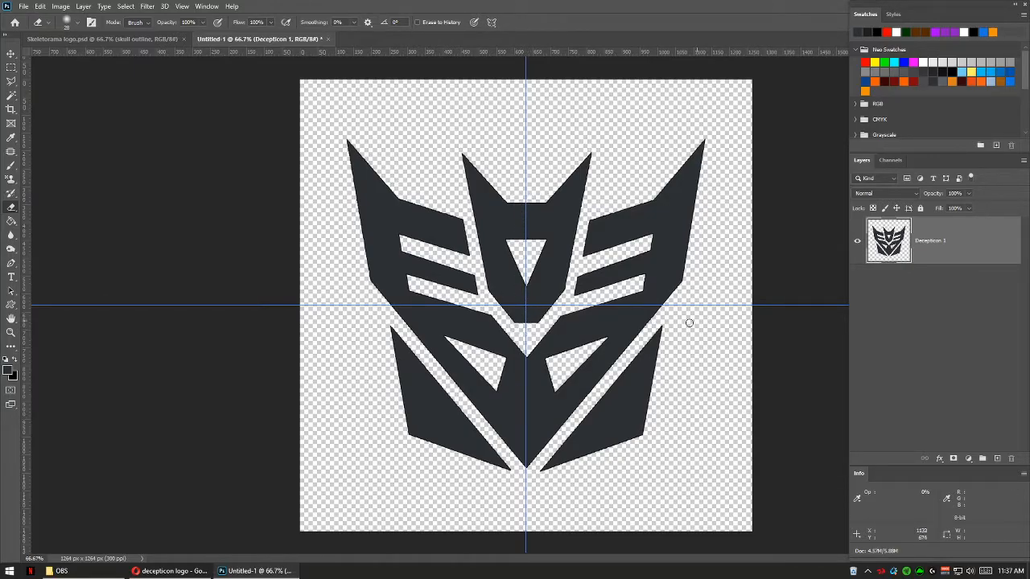
- Start a Pen tool shape path at the left outer horn's tip with a straight segment down to the horn's inner corner
key("z")
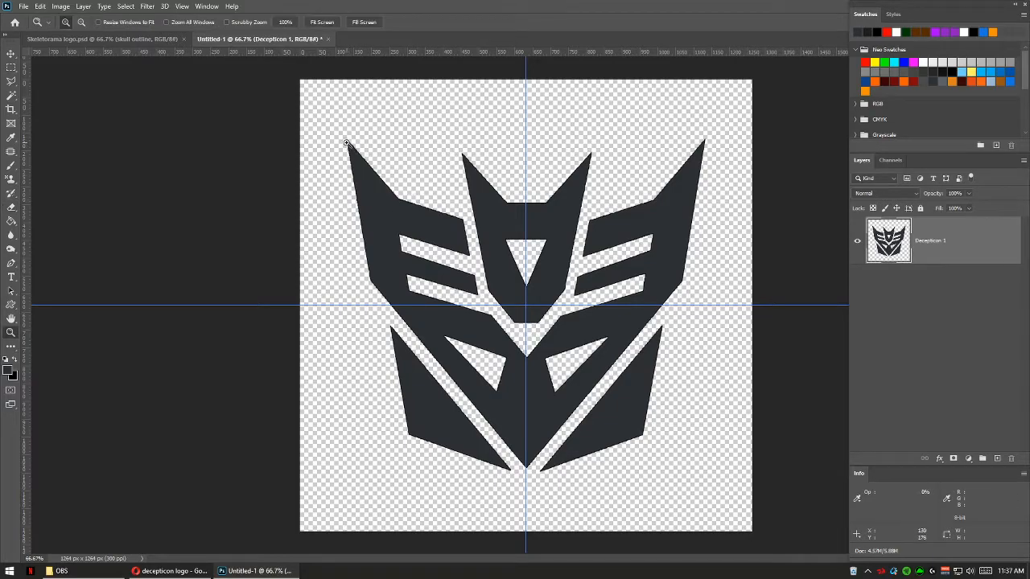
left_click(346, 142)
left_click(349, 149)
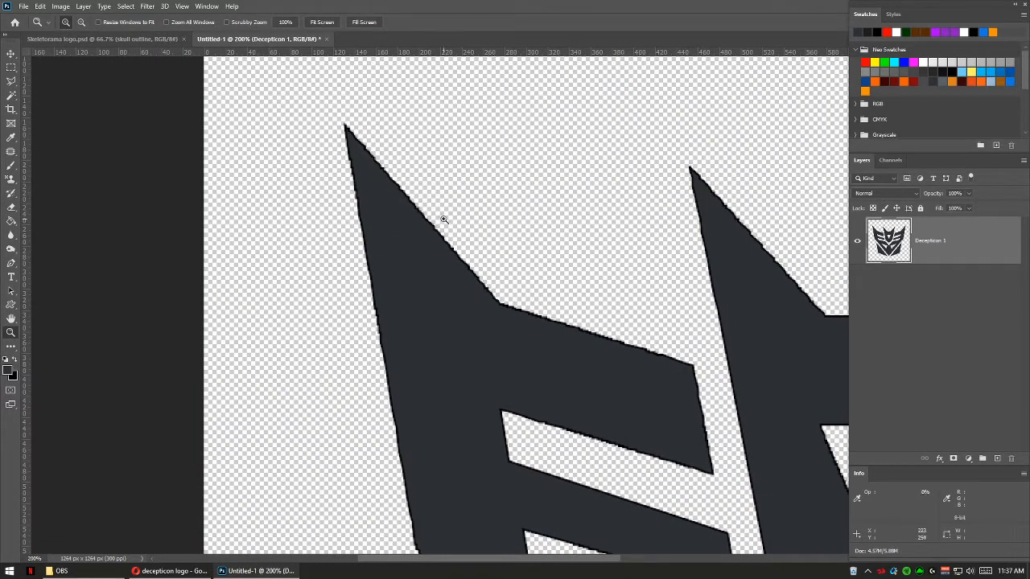
key("p")
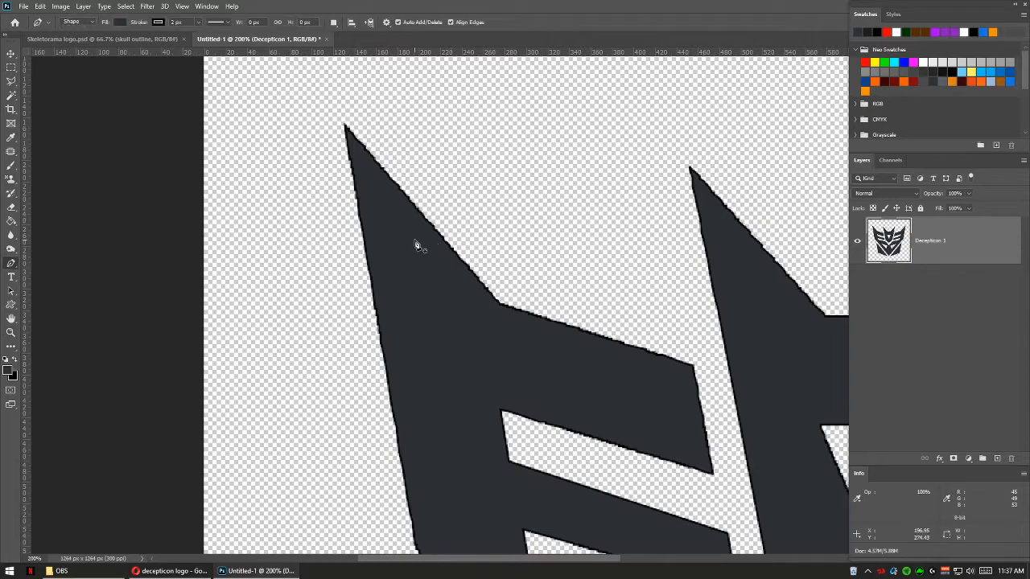
left_click(344, 127)
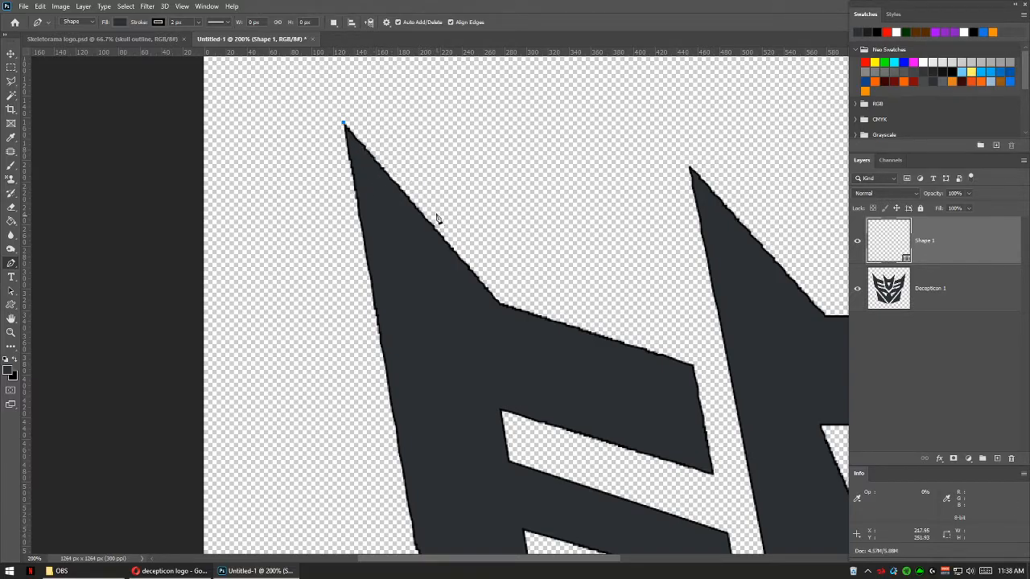
left_click_drag(441, 181, 430, 258)
key("ctrl+z")
left_click(501, 305)
- Continue the path around the upper left bar and along the first slot to the second bar's upper outer corner
left_click_drag(702, 400, 503, 296)
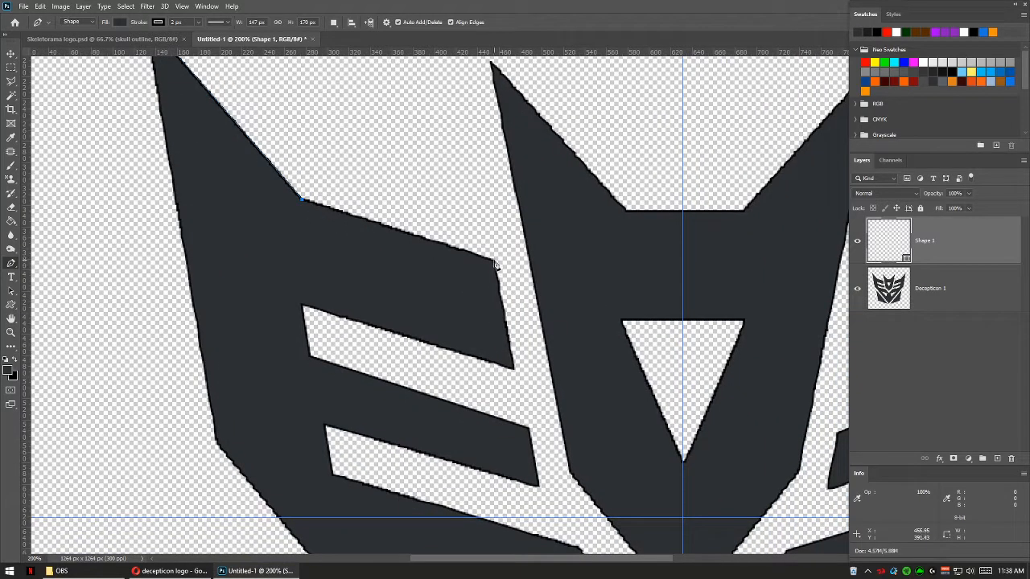
left_click(493, 262)
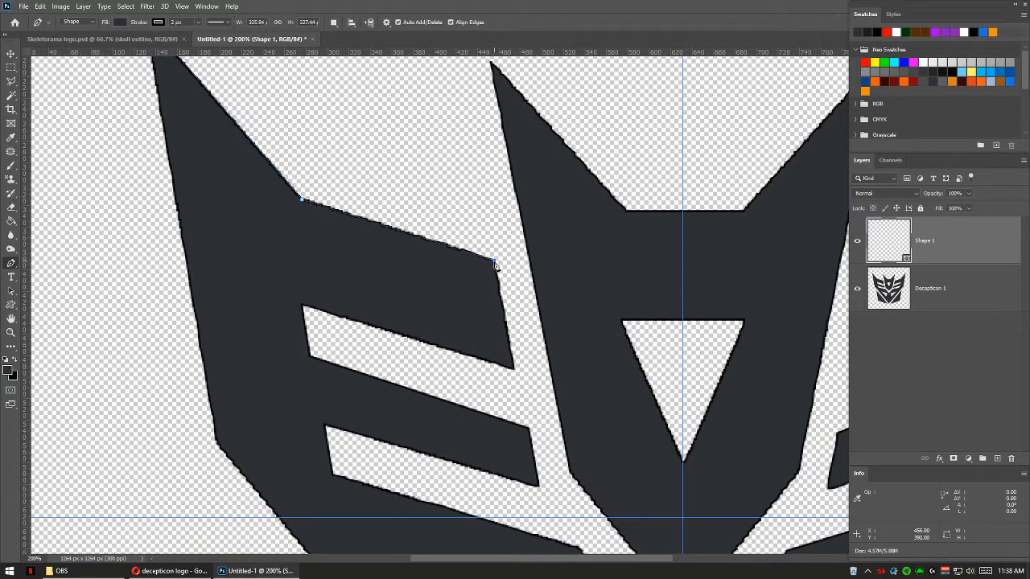
left_click(513, 369)
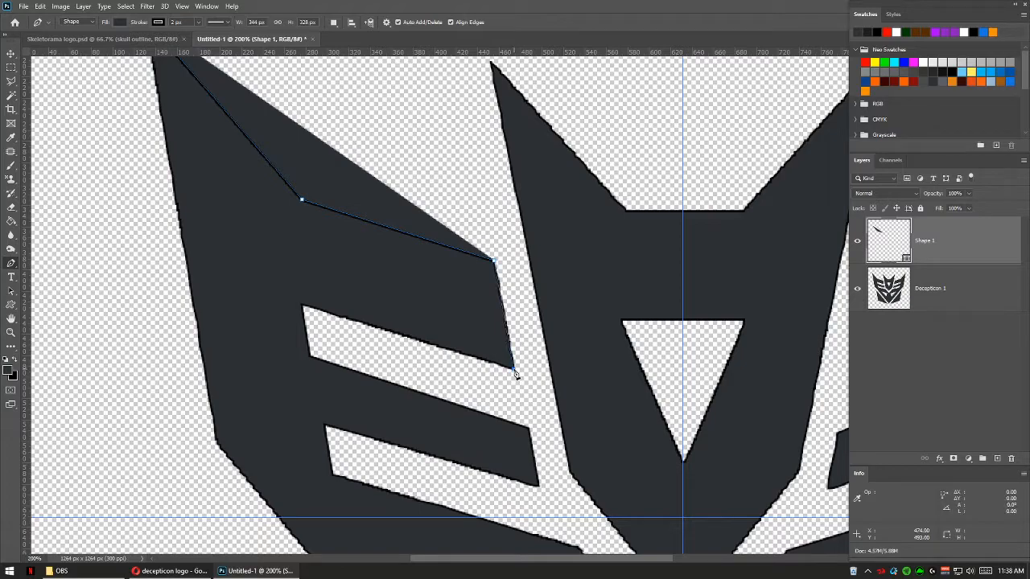
left_click(302, 307)
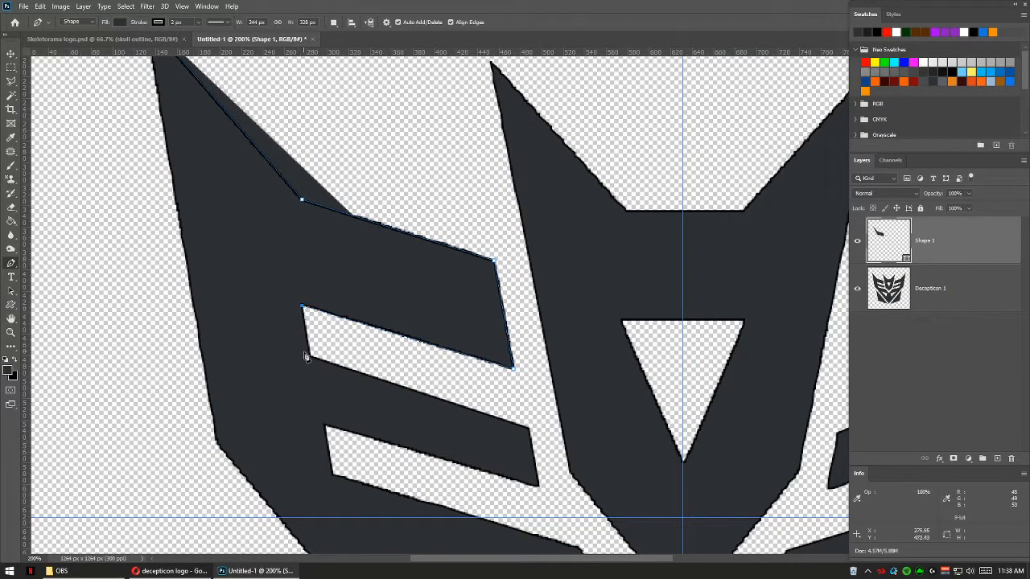
left_click(311, 358)
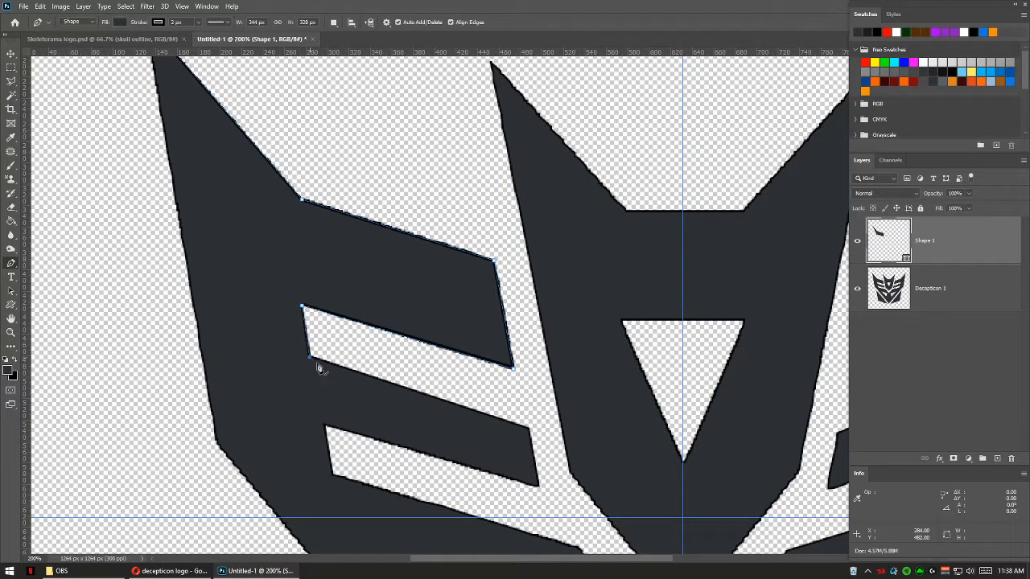
left_click(528, 427)
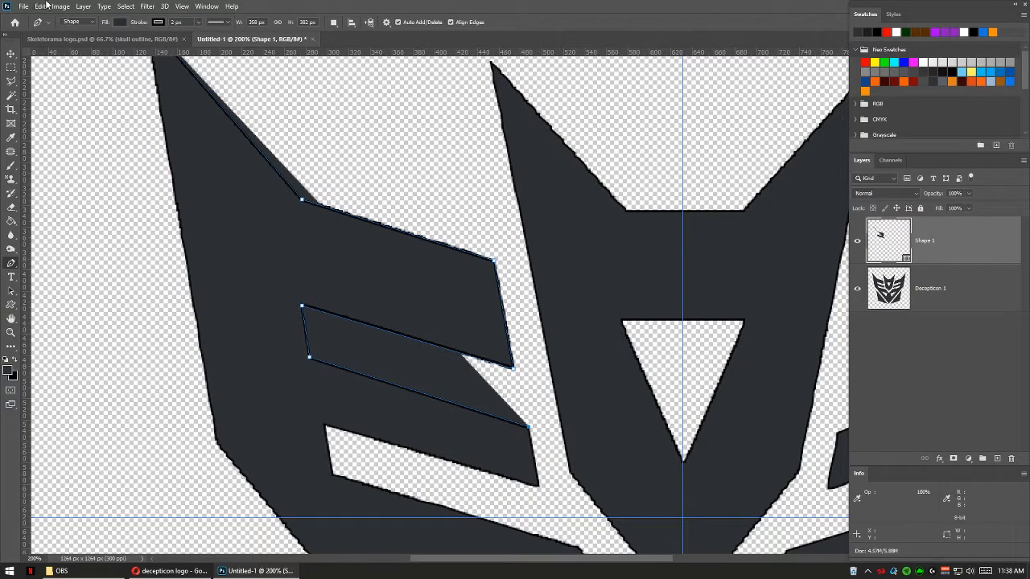
- Set the traced shape's fill to no colour, keeping the drawing mode on Shape
left_click(119, 21)
left_click(52, 42)
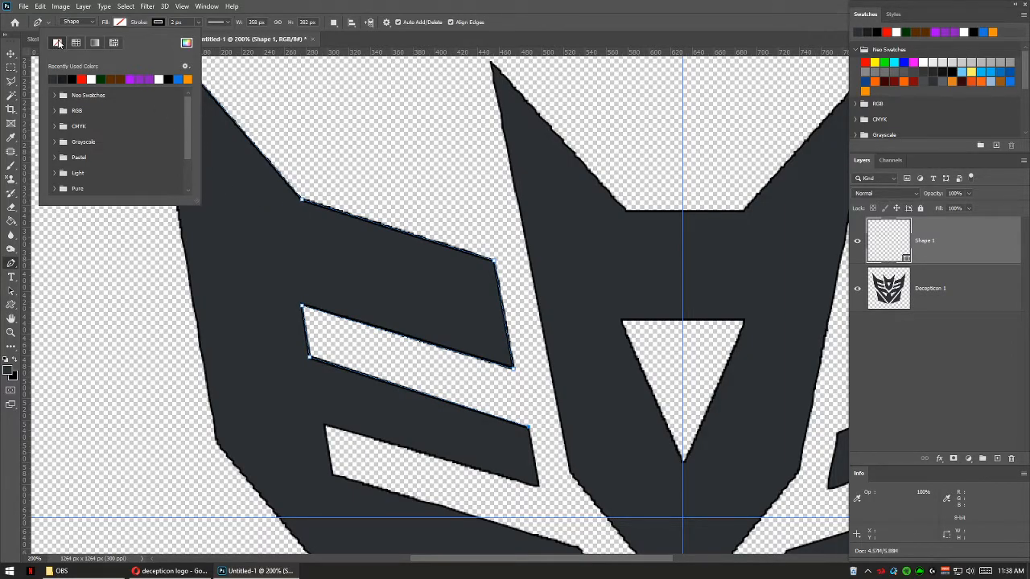
left_click(384, 34)
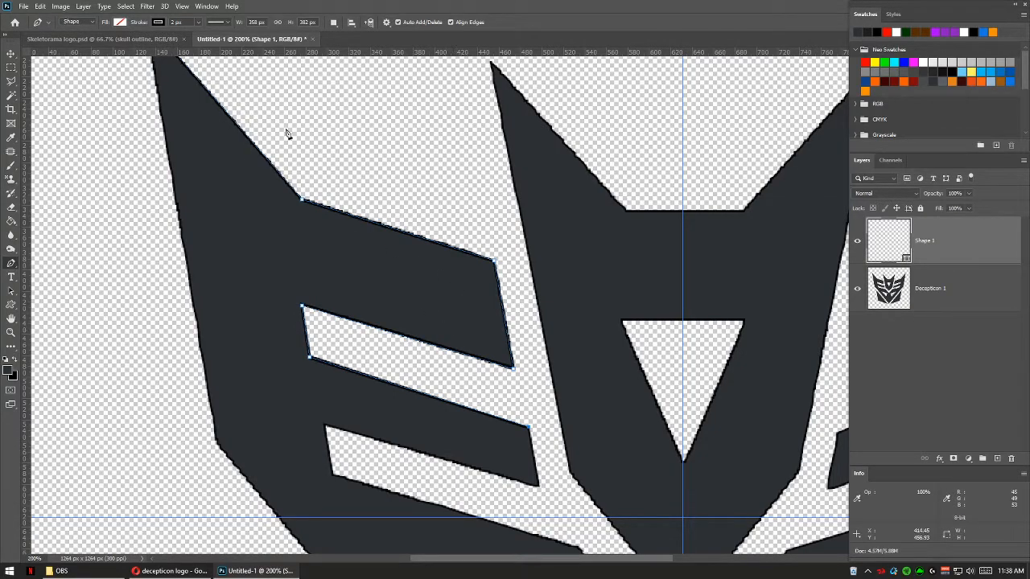
left_click(77, 23)
left_click(77, 23)
- Extend the path around the end of the second left bar and into both inner corners of the second slot
left_click_drag(483, 397, 361, 246)
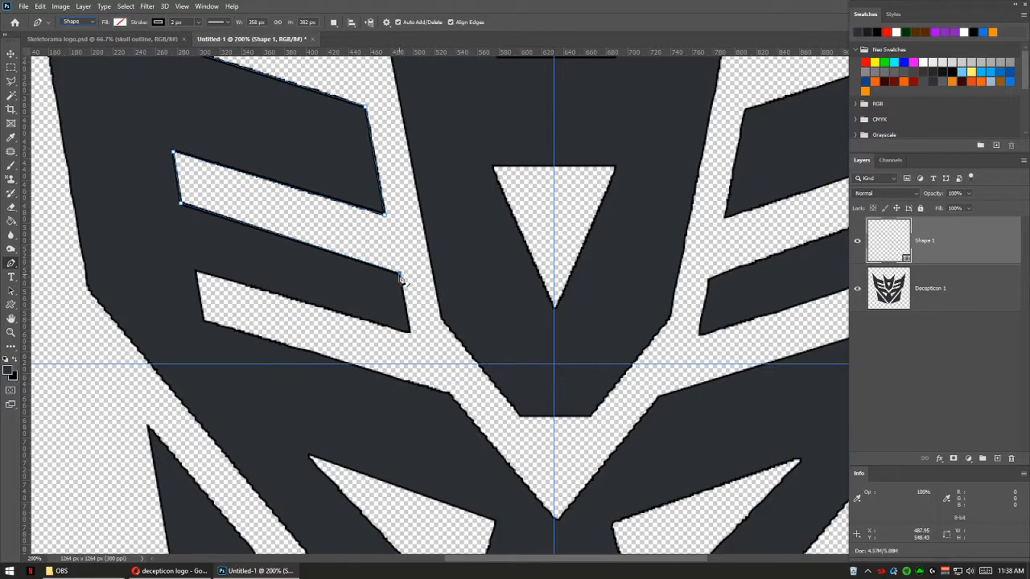
left_click(409, 331)
left_click(197, 274)
left_click(205, 322)
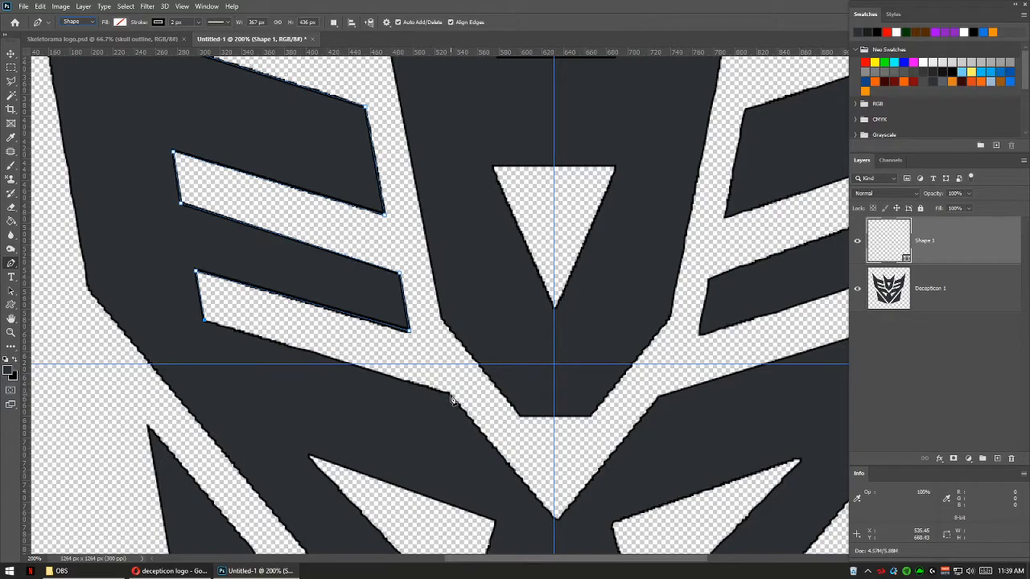
- Continue the path to the central V notch and straight down the vertical guide to the logo's chin tip
scroll(453, 399, "down", 5)
scroll(450, 322, "right", 2)
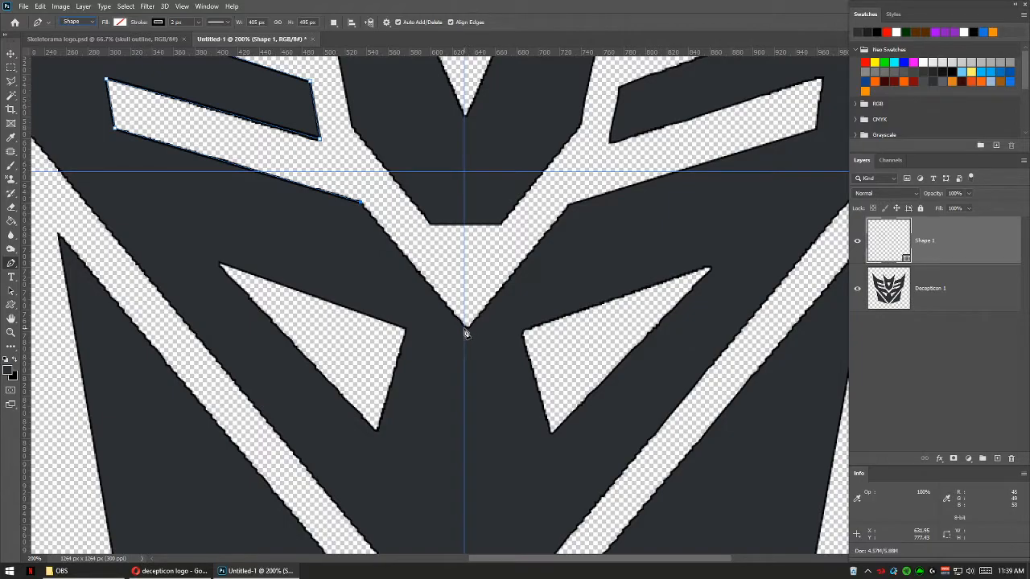
left_click(465, 325)
scroll(469, 437, "down", 5)
scroll(469, 437, "right", 1)
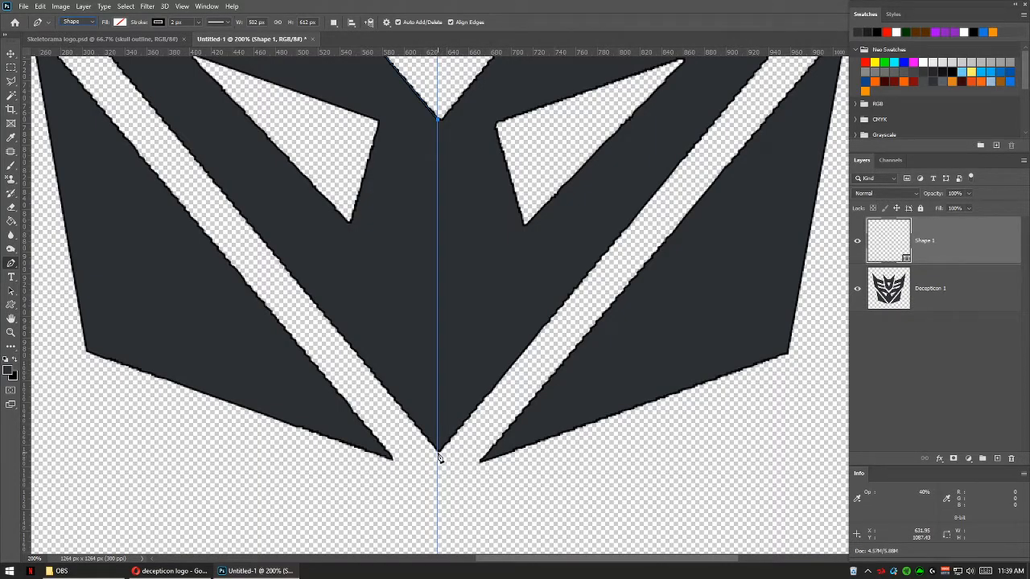
left_click_drag(306, 252, 606, 406)
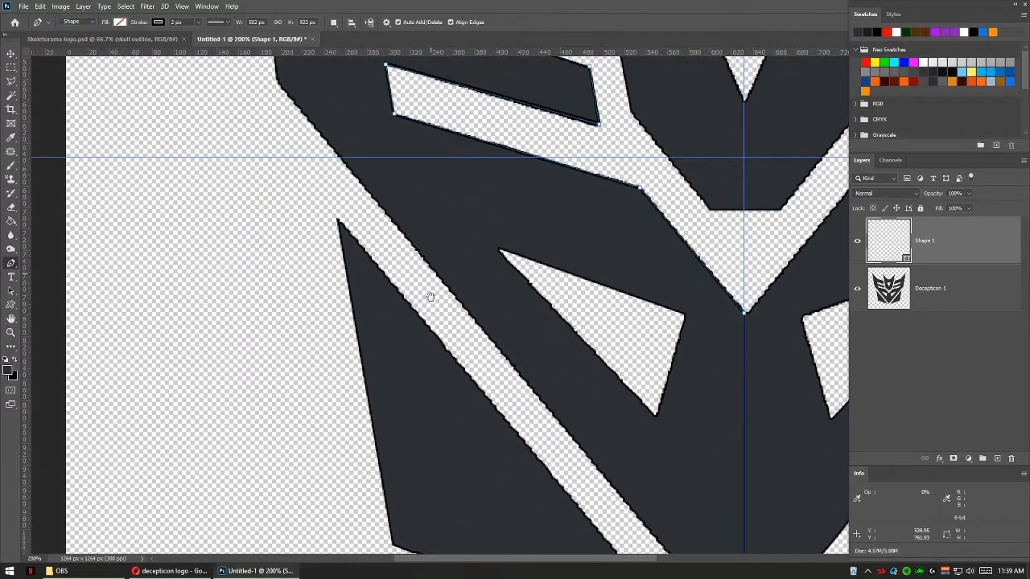
left_click_drag(430, 295, 337, 220)
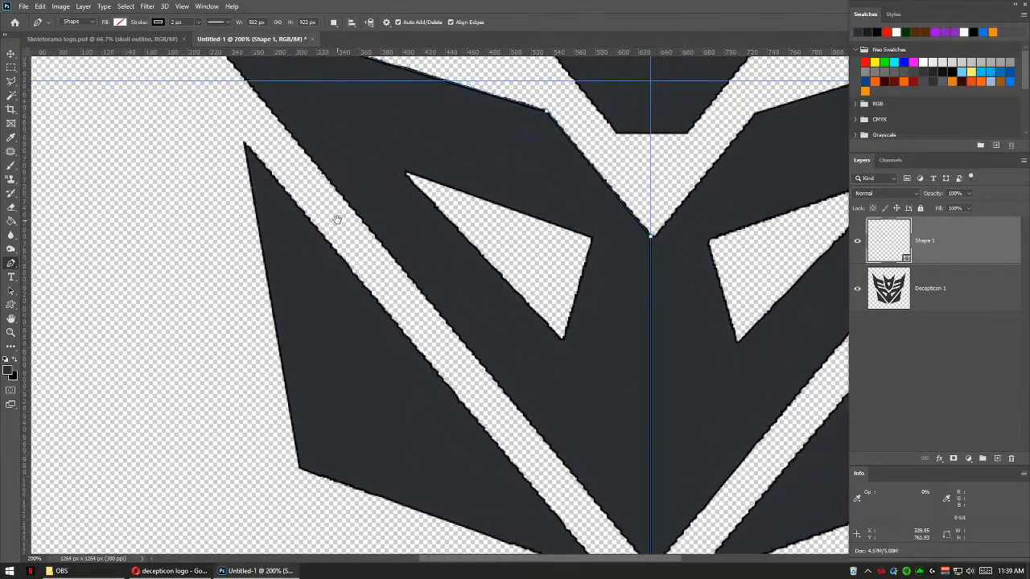
left_click_drag(668, 386, 504, 285)
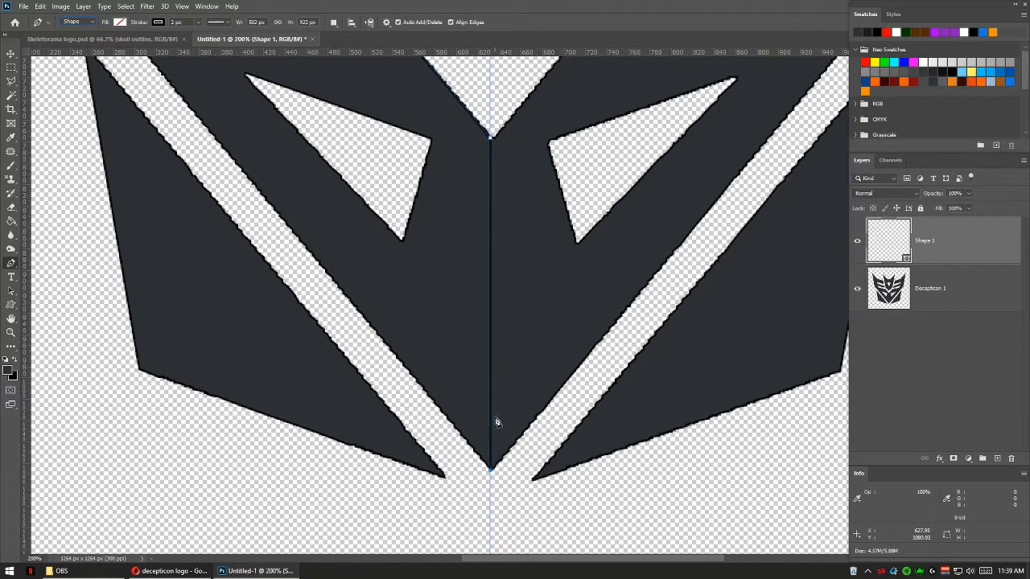
- Continue the path from the chin tip to the outer left corner and close it at the upper left wing's tip
left_click_drag(268, 155, 561, 427)
left_click_drag(389, 308, 434, 336)
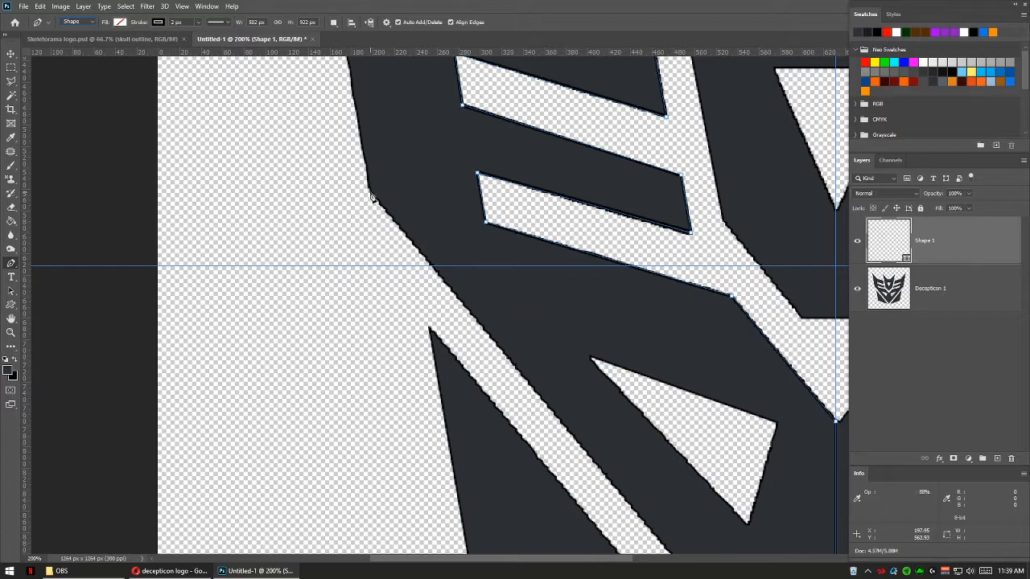
left_click_drag(362, 133, 408, 359)
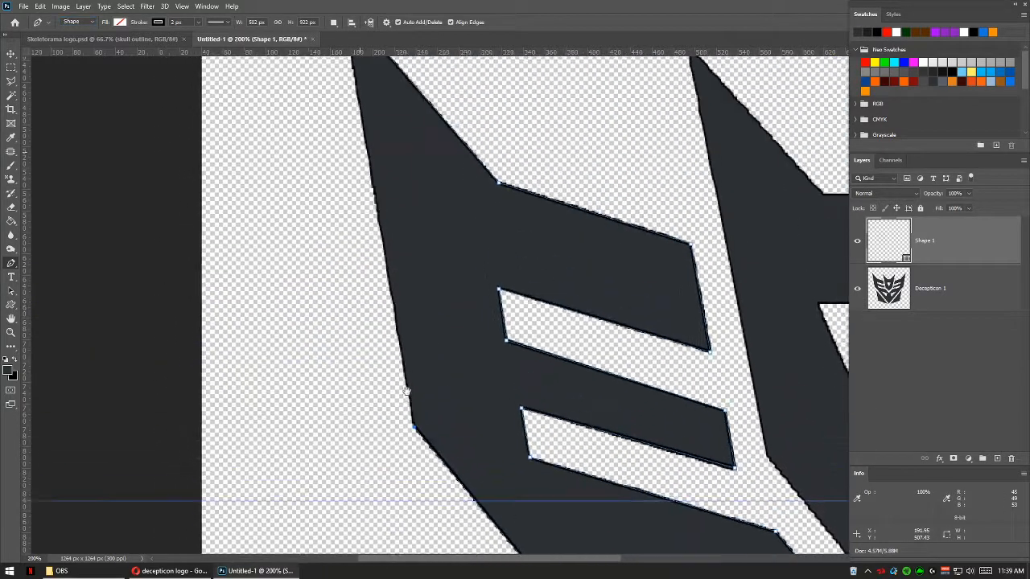
left_click_drag(398, 234, 422, 351)
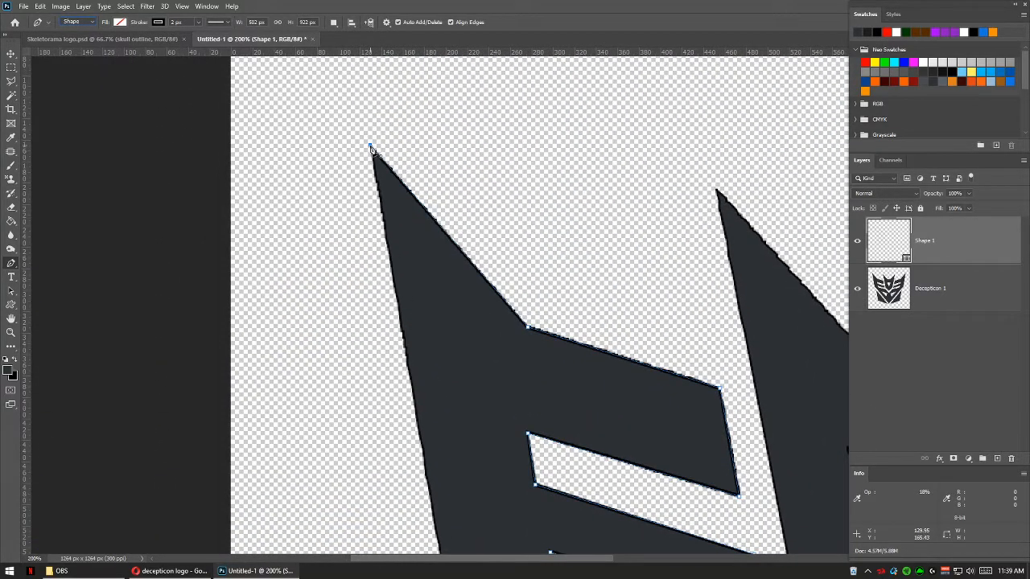
- Start a new shape at the centre crest's left horn tip and trace to the vertical guide, then around the left half of the forehead triangle
left_click_drag(647, 443, 379, 209)
left_click_drag(682, 397, 604, 443)
left_click_drag(515, 286, 469, 335)
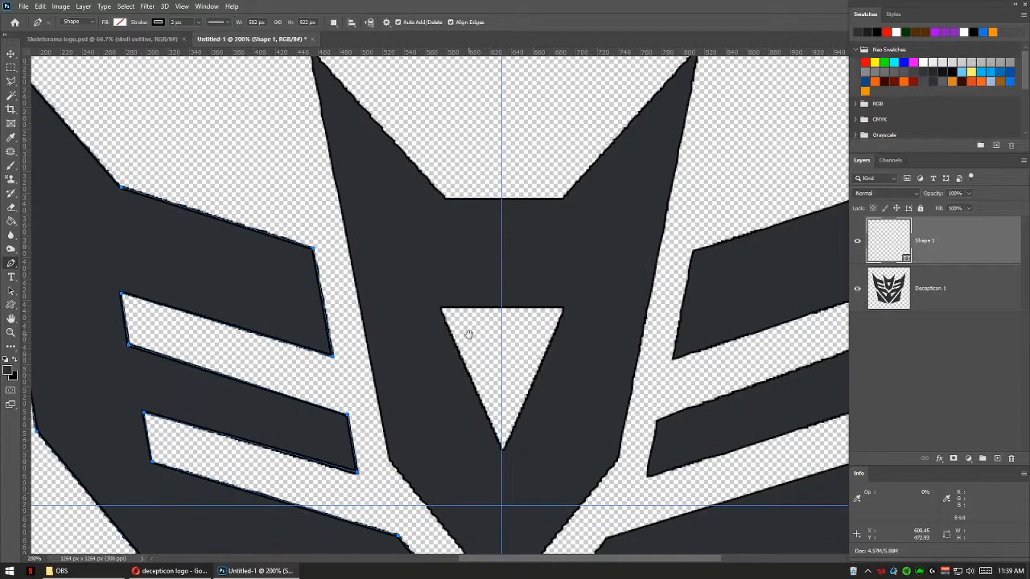
left_click_drag(424, 243, 413, 278)
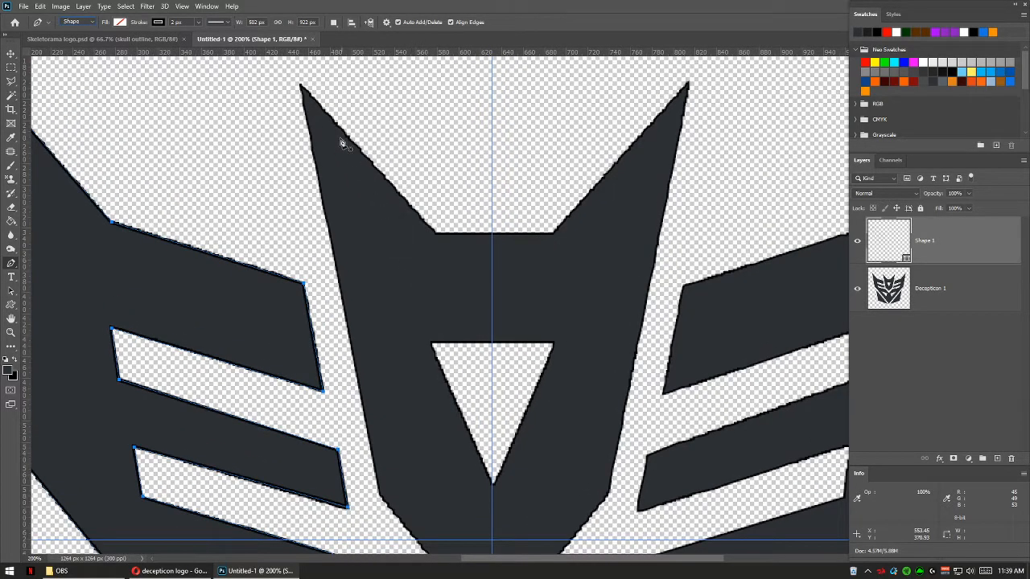
left_click(300, 84)
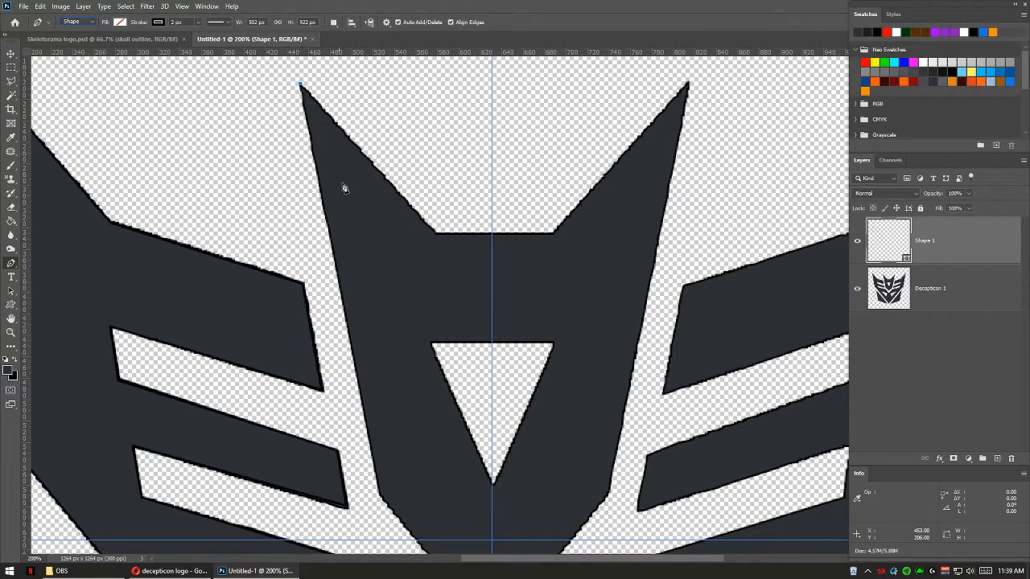
left_click(435, 233)
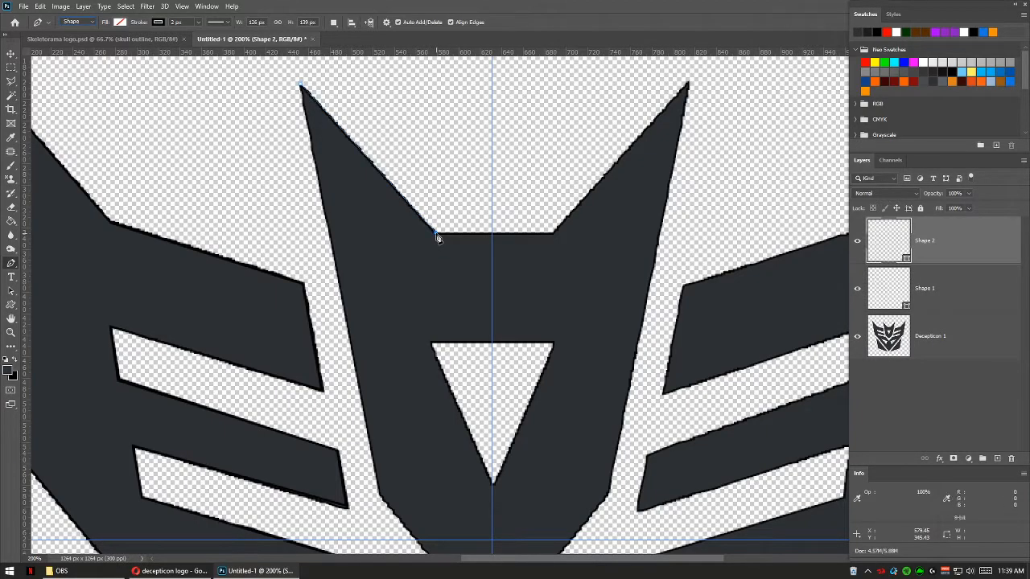
left_click(492, 233)
left_click(493, 344)
left_click(432, 344)
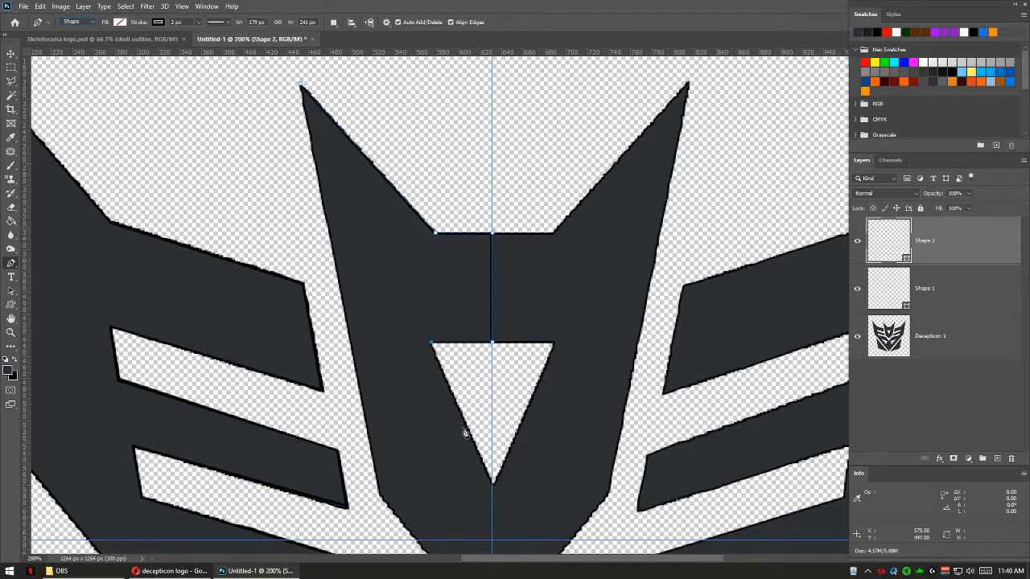
left_click(493, 485)
- Continue the crest path down the guide, around its flat bottom and outer left corner, and close it at the horn tip
left_click_drag(499, 488, 502, 332)
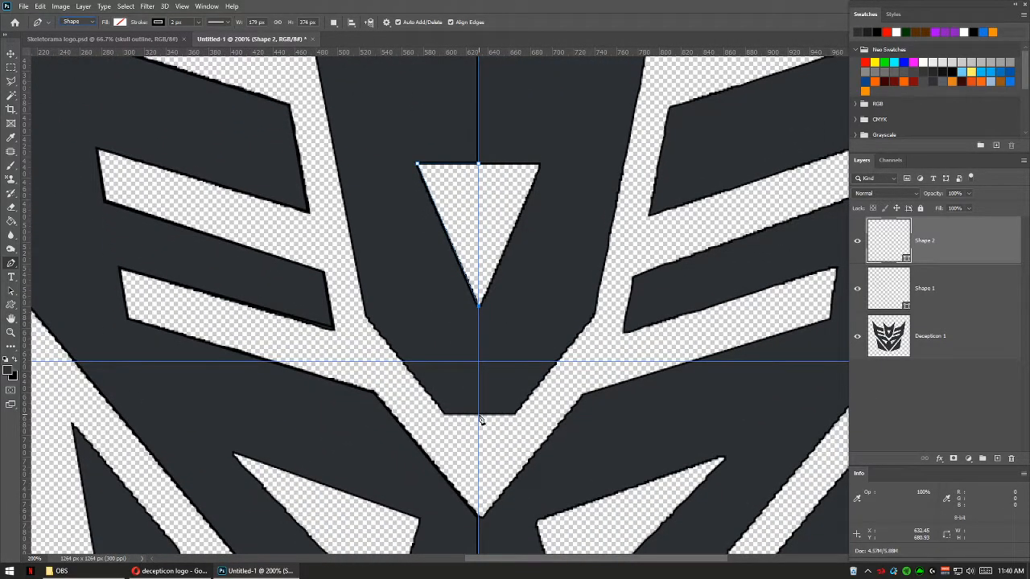
left_click(479, 416)
left_click(444, 415)
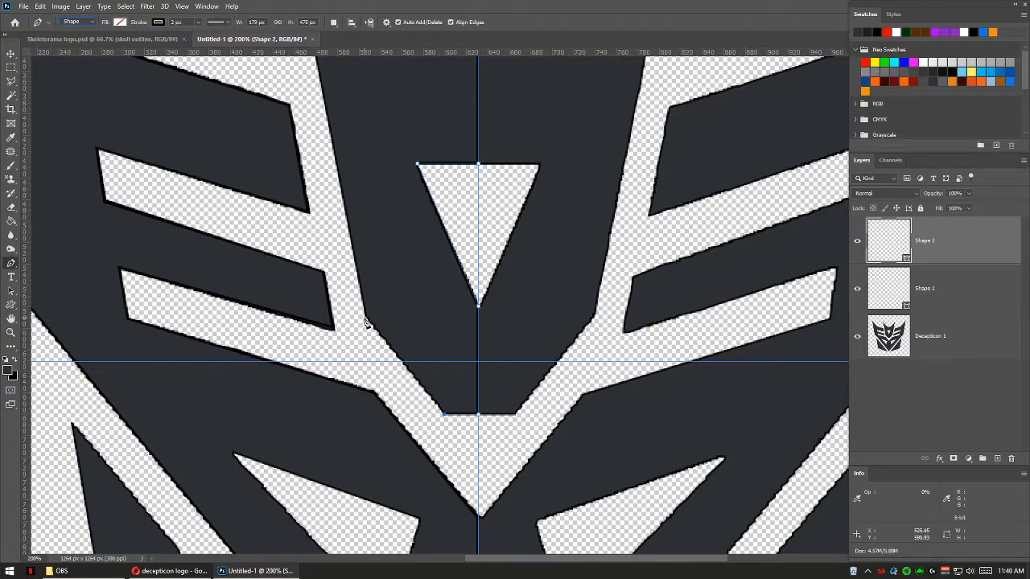
mouse_move(391, 230)
left_mouse_down()
mouse_move(487, 427)
mouse_move(524, 460)
mouse_move(504, 328)
mouse_move(460, 254)
left_mouse_up()
left_click(444, 214)
- Trace the separate lower left cheek piece as a new closed shape through its three corners
mouse_move(500, 425)
left_mouse_down()
mouse_move(529, 313)
mouse_move(528, 263)
left_mouse_up()
scroll(531, 299, "down", 5)
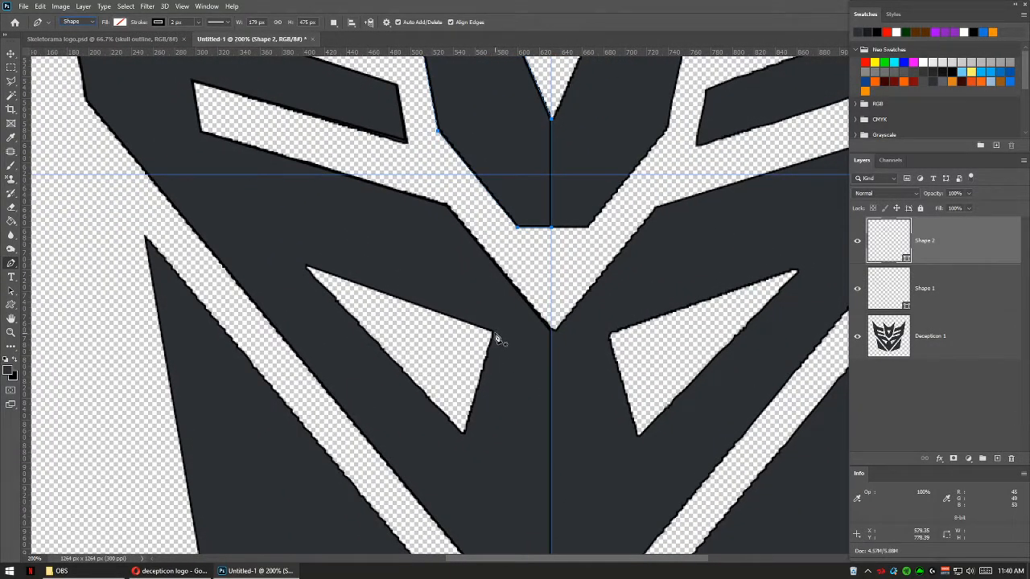
left_click_drag(499, 402, 582, 285)
left_click_drag(278, 244, 362, 329)
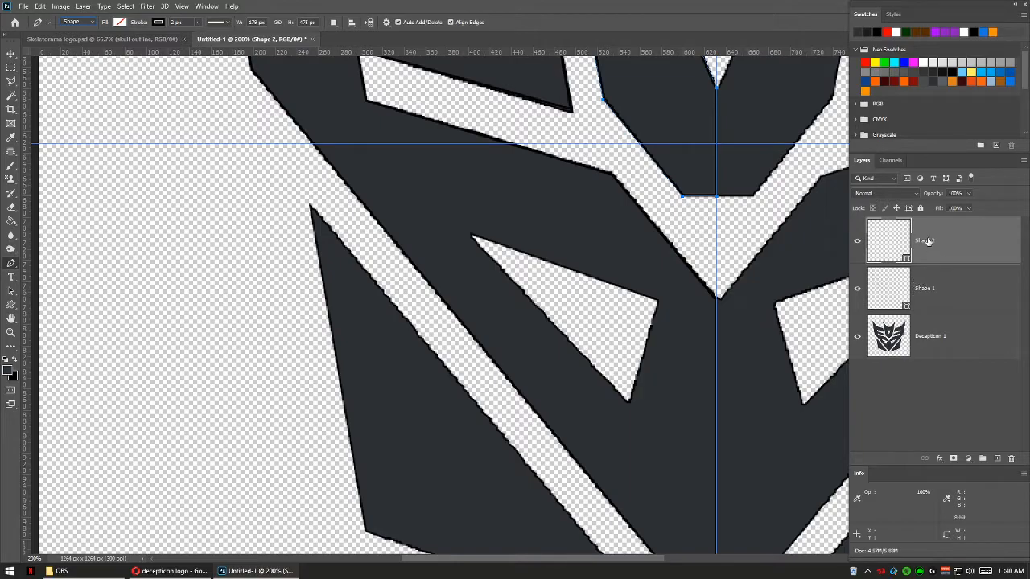
left_click(311, 211)
scroll(407, 321, "down", 5)
scroll(406, 321, "right", 3)
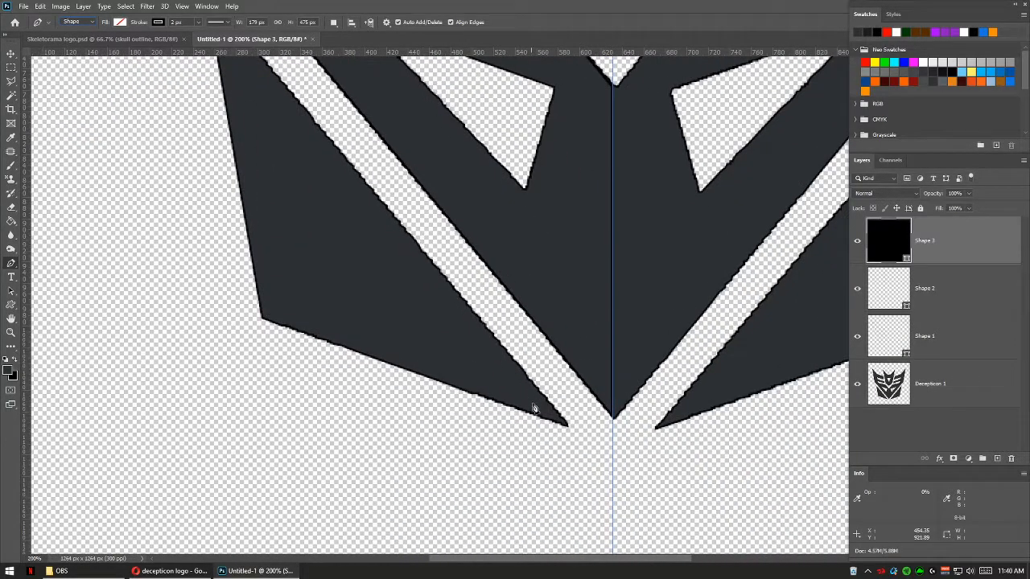
left_click(568, 426)
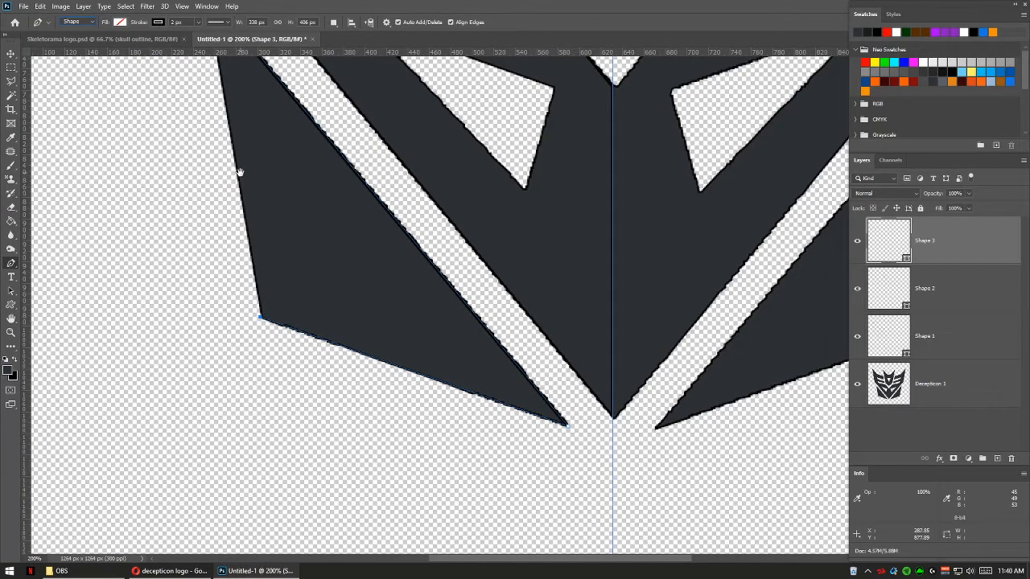
left_click_drag(239, 169, 292, 340)
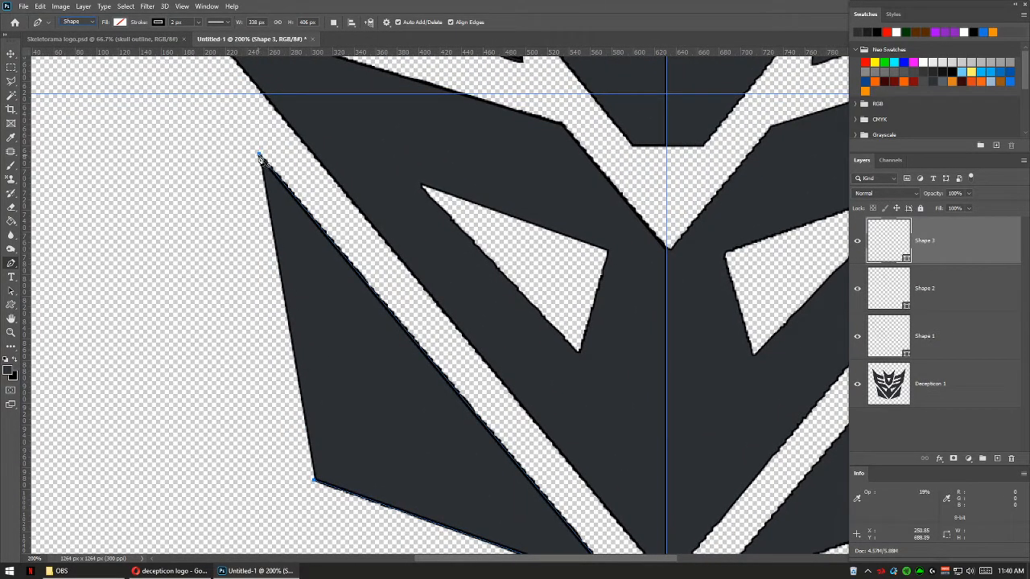
- Fill Shape 3, Shape 2 and Shape 1 with the logo's recently used dark grey
left_click_drag(609, 225, 456, 308)
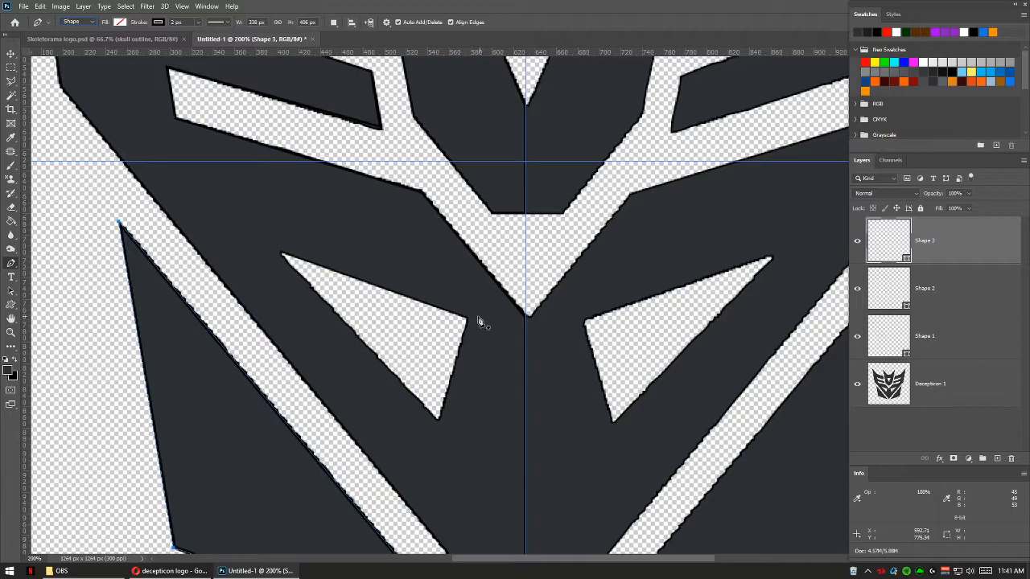
left_click(120, 23)
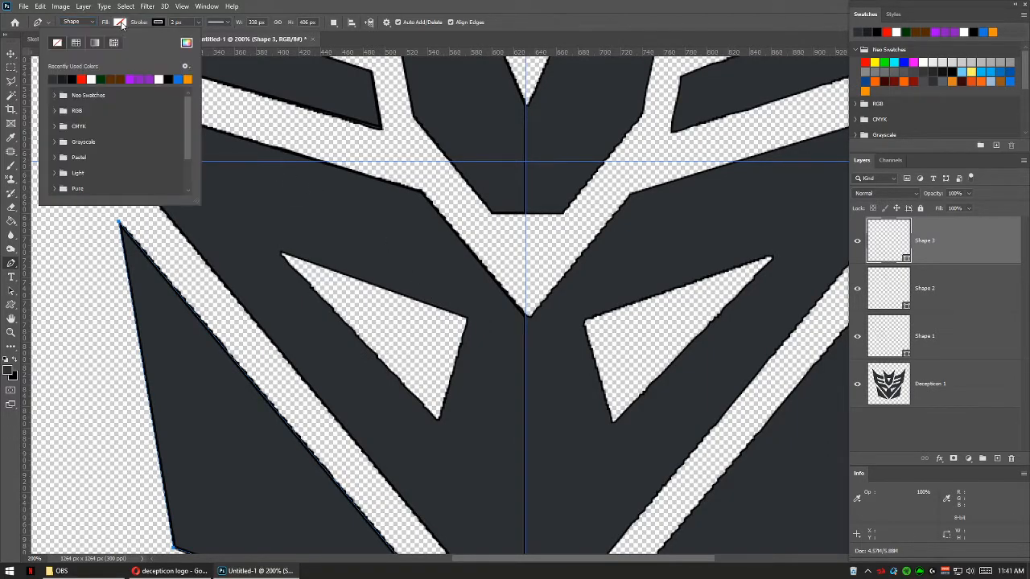
left_click(54, 78)
left_click(938, 299)
left_click(885, 284)
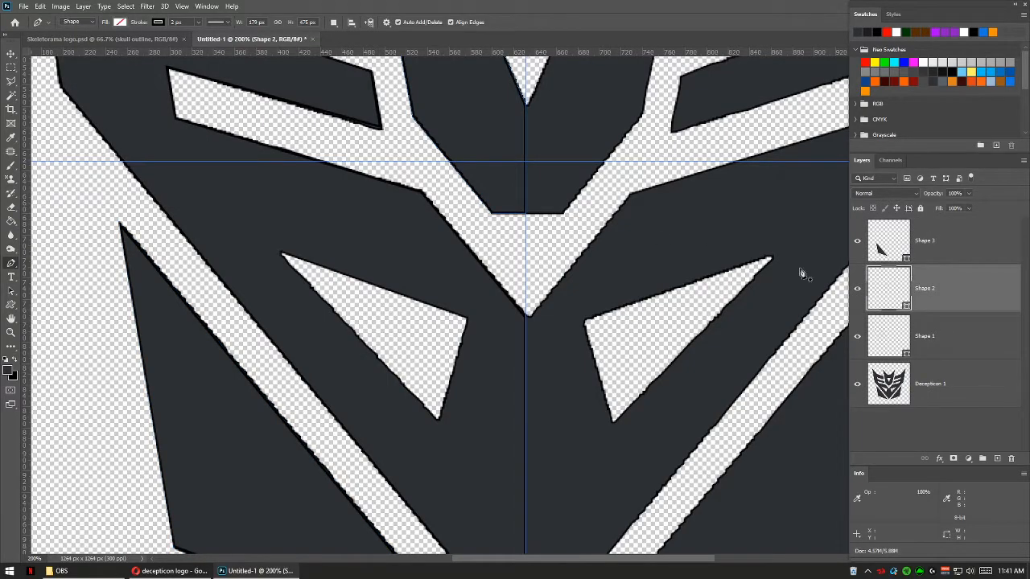
left_click(120, 23)
left_click(62, 78)
left_click(866, 339)
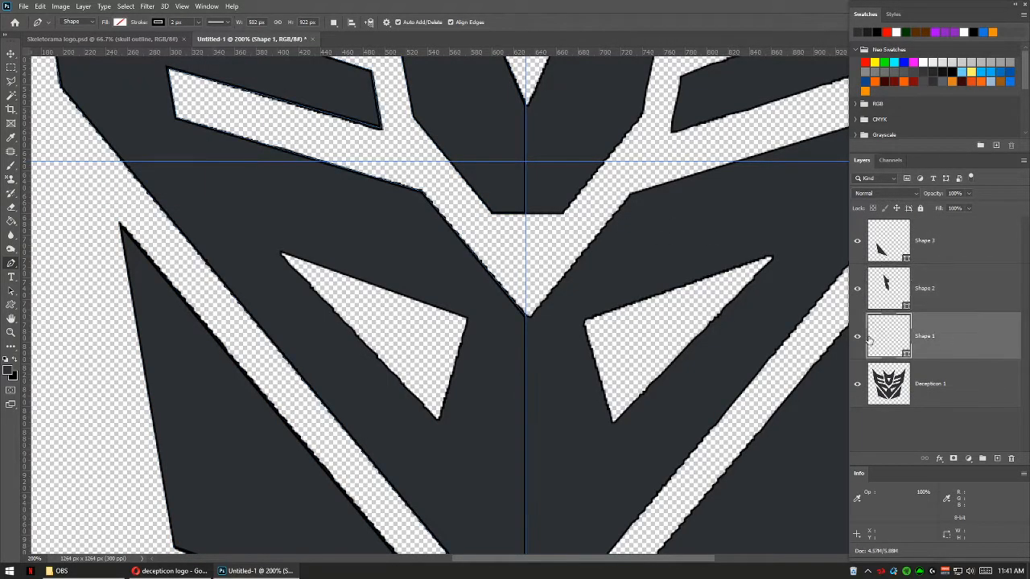
left_click(120, 22)
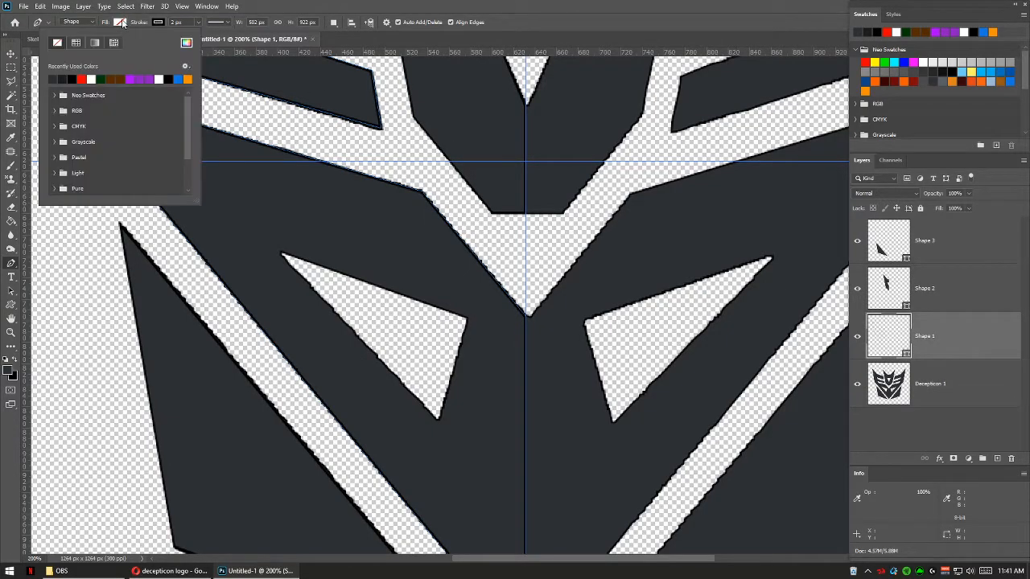
left_click(56, 77)
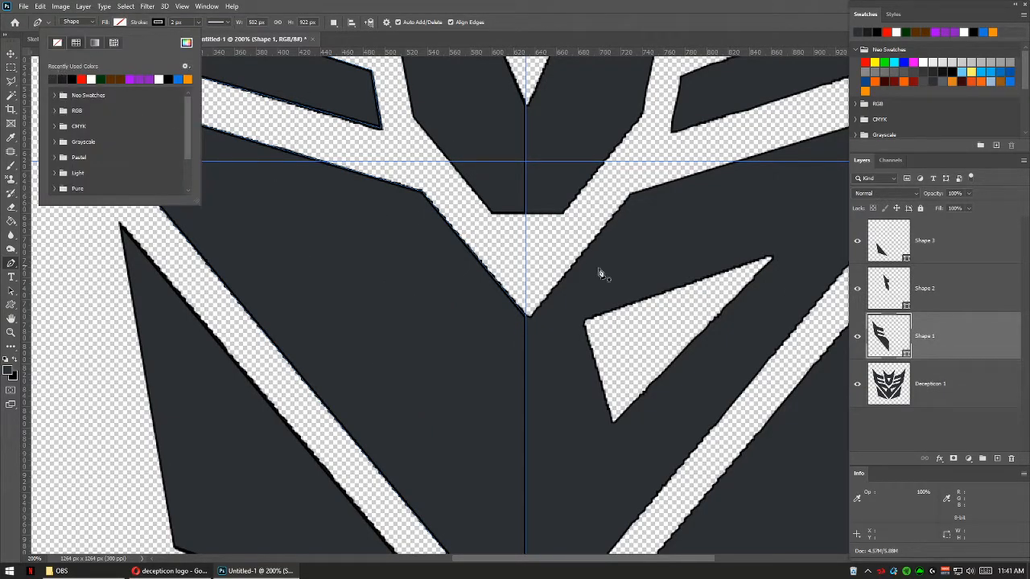
- Move Shape 1 beneath the Decepticon 1 layer and trace the left eye triangle as a new closed shape
left_click(899, 338)
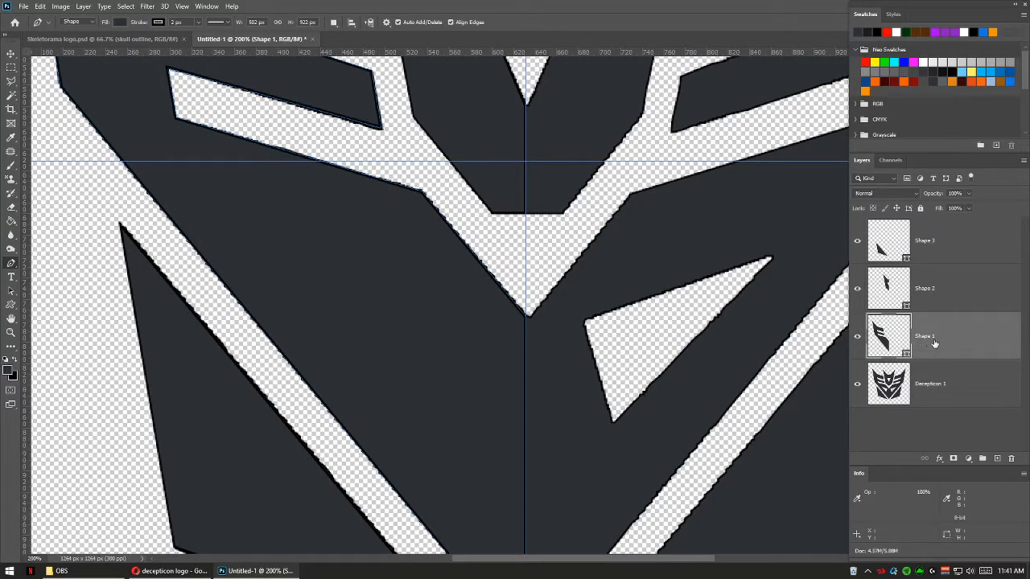
left_click_drag(938, 343, 942, 398)
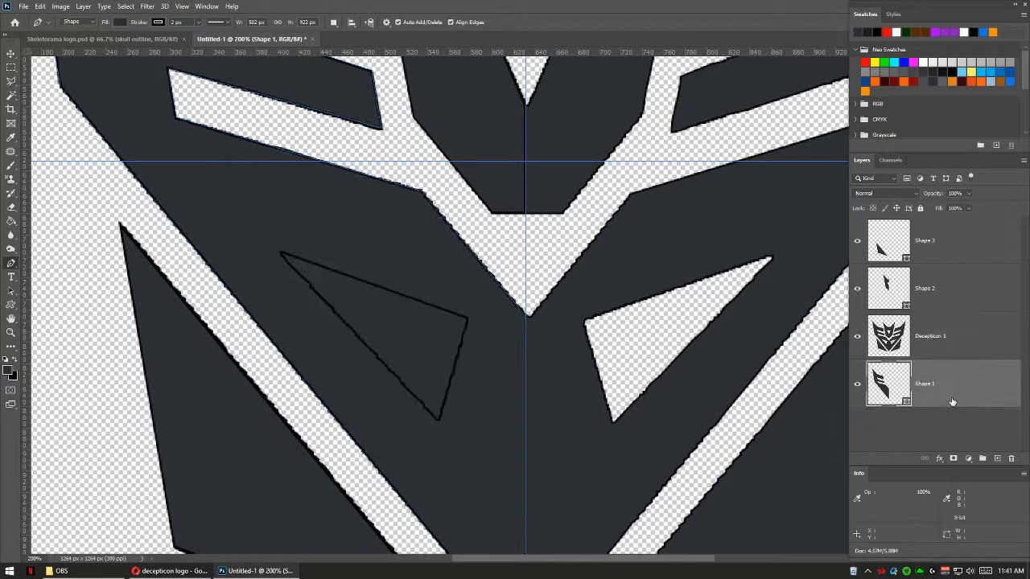
left_click(281, 254)
left_click(468, 320)
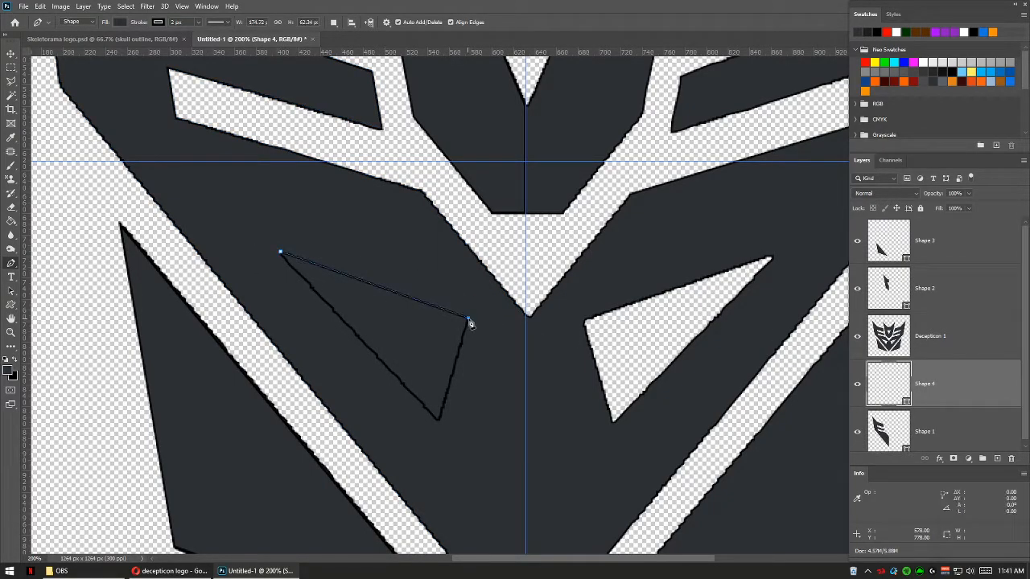
left_click(439, 420)
left_click(281, 254)
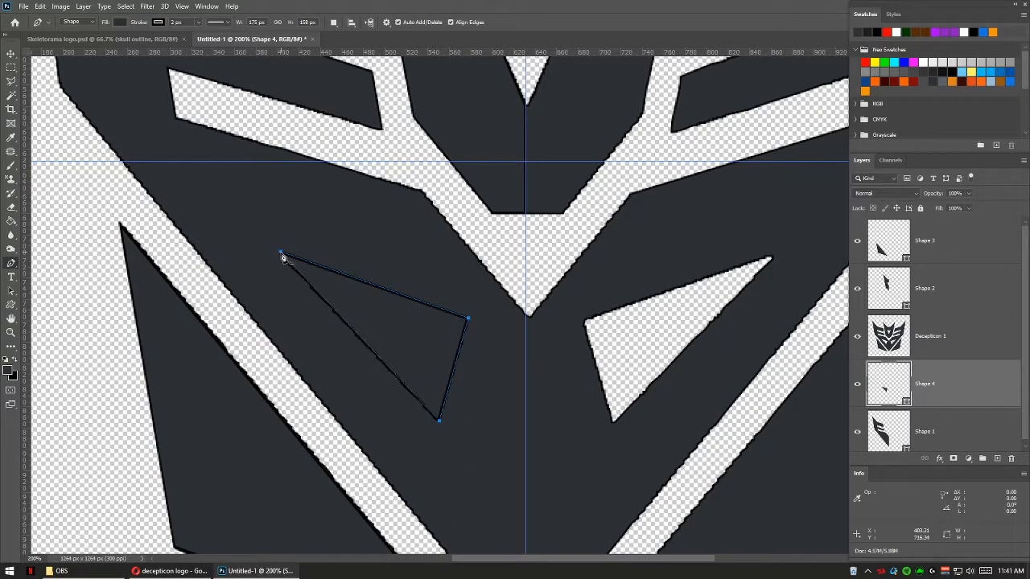
- Move the Shape 1 and Shape 4 layers together above Decepticon 1, and hide the Decepticon 1 layer
left_click(946, 422)
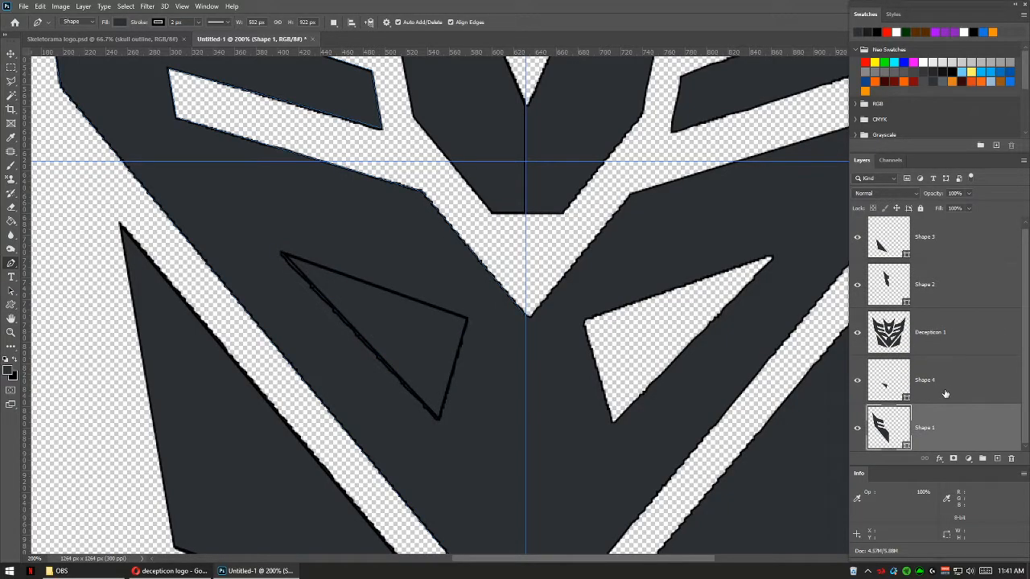
left_click(951, 391, "ctrl")
left_click_drag(951, 384, 940, 304)
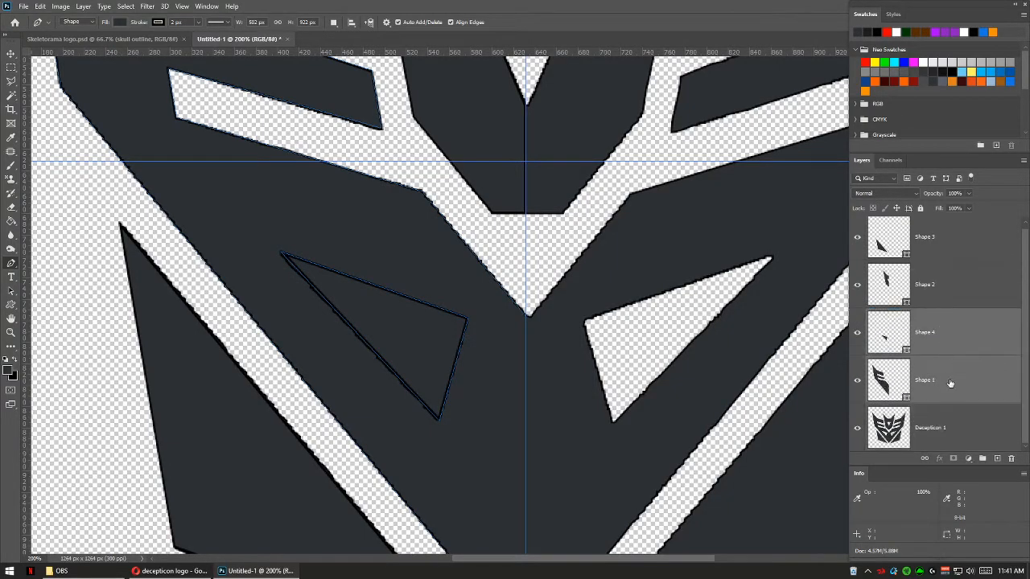
left_click(942, 429)
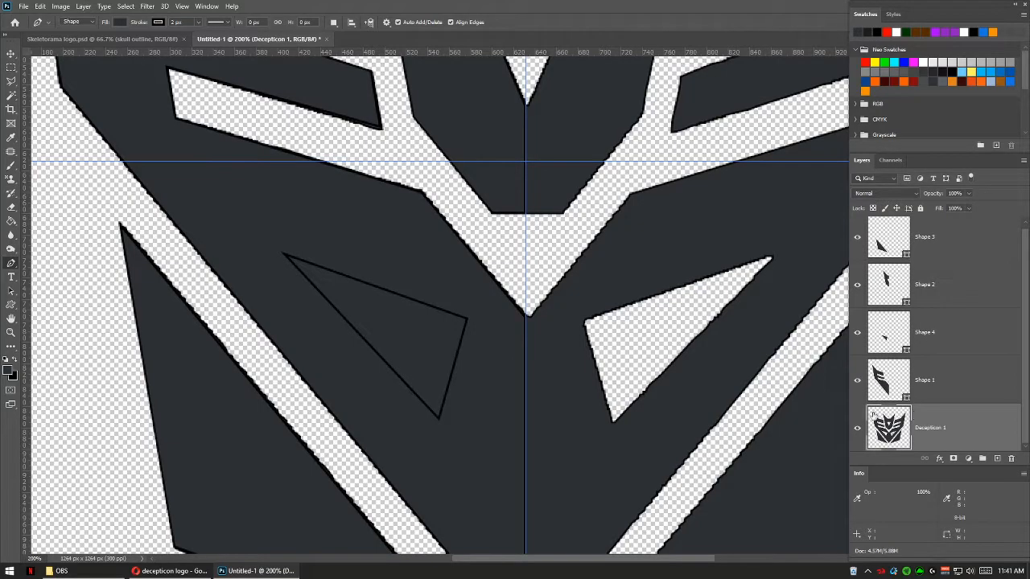
left_click(857, 430)
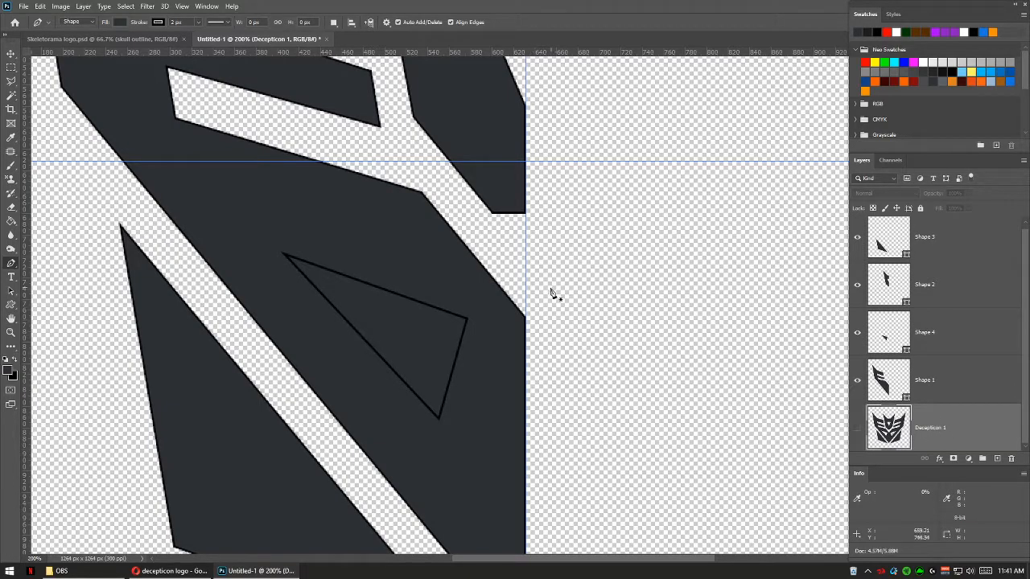
- Merge the Shape 1 and Shape 4 layers into one shape layer
left_click(938, 388)
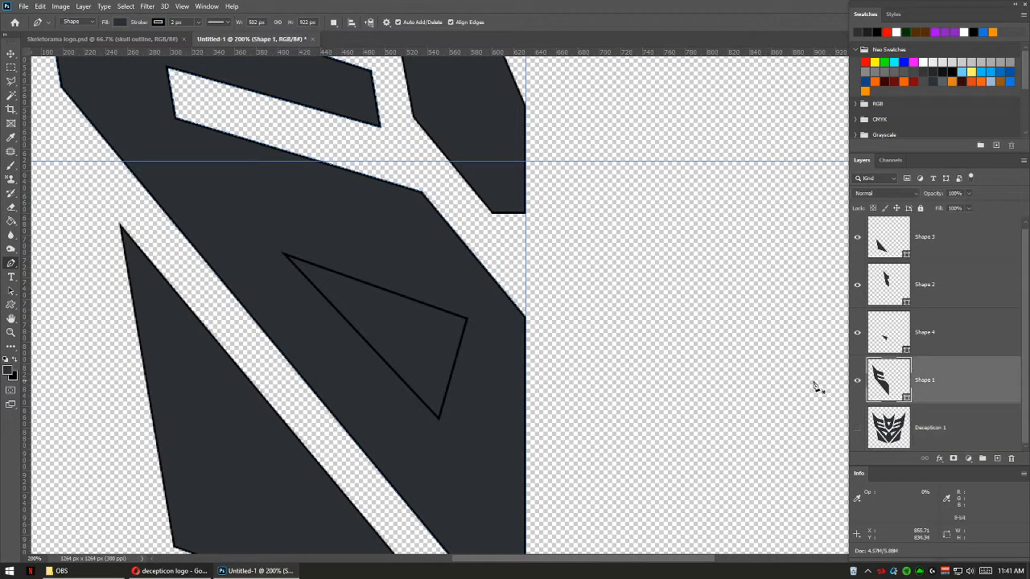
left_click(949, 339, "shift")
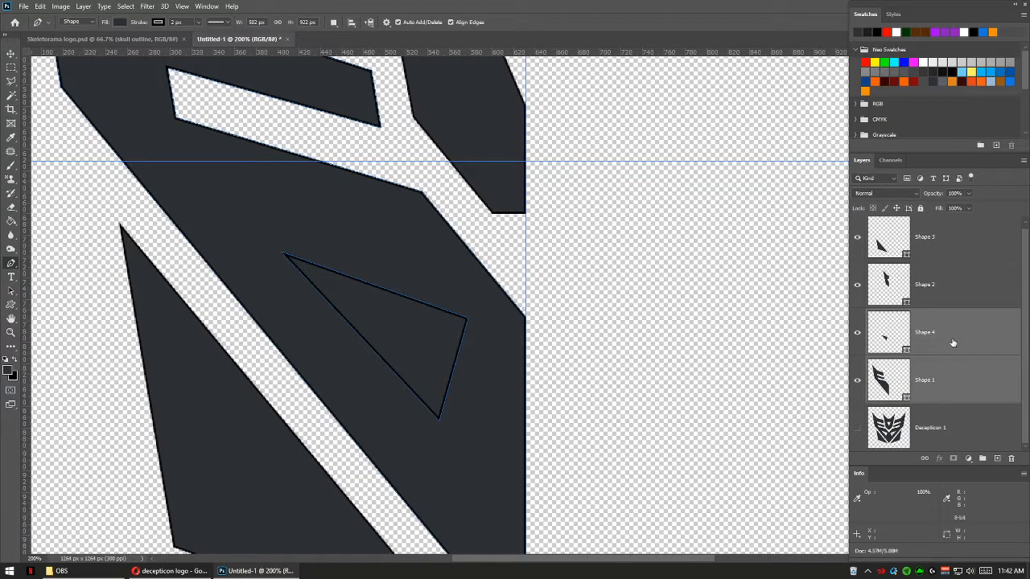
key("ctrl+e")
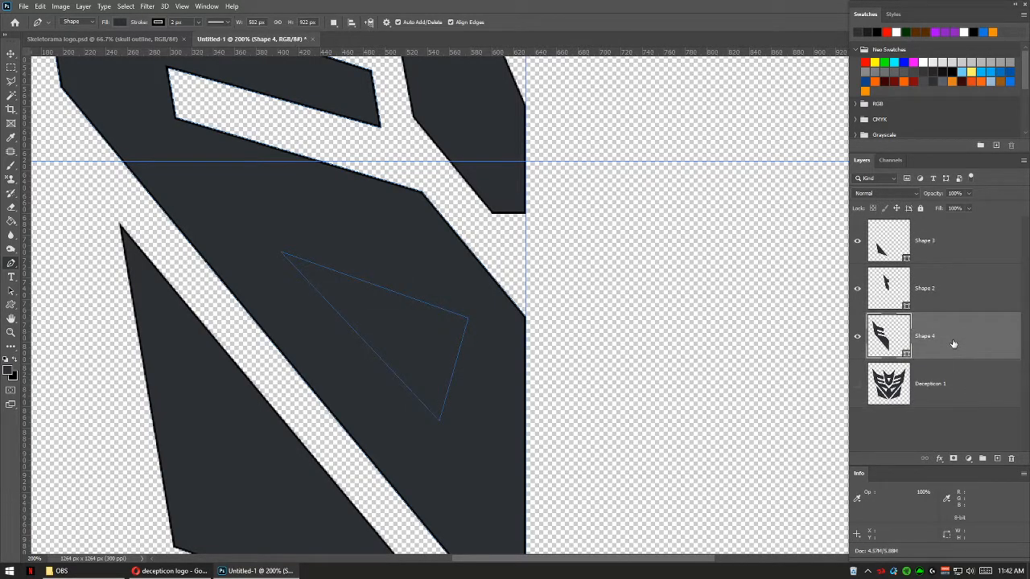
- Cut the eye triangle out of the merged face shape with Subtract Front Shape
key("a")
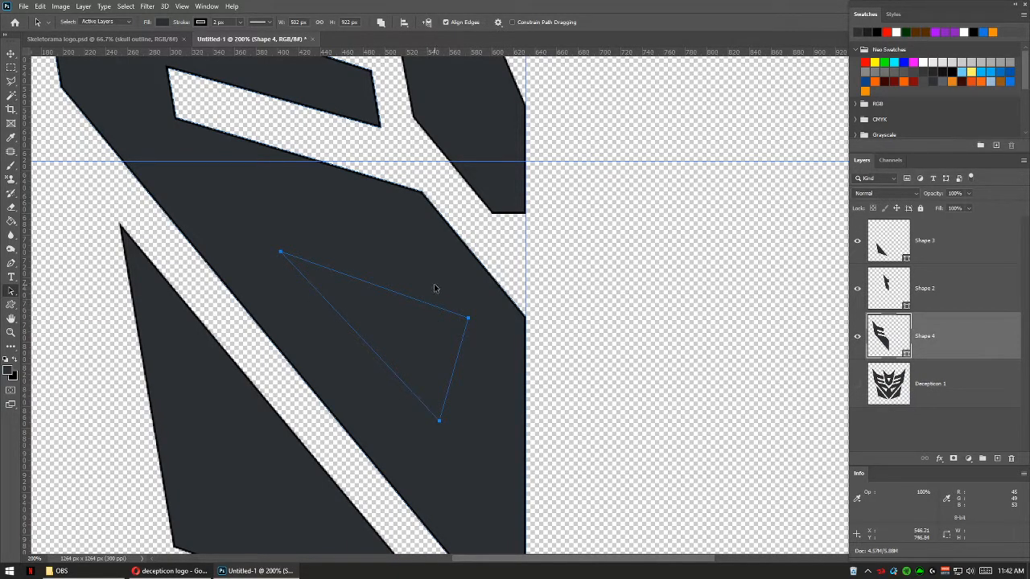
left_click(381, 24)
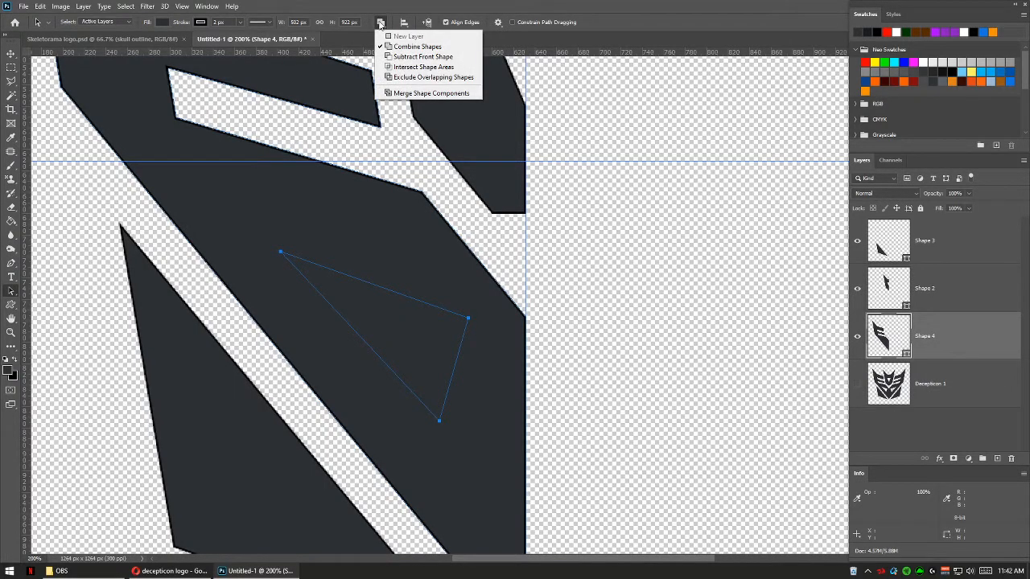
left_click(402, 56)
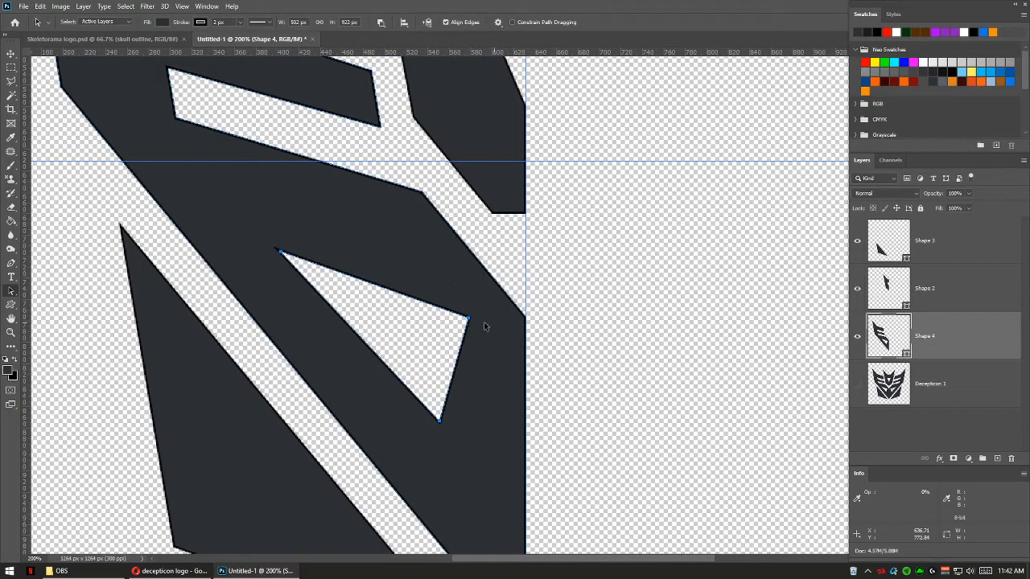
- Merge the Shape 2, Shape 3 and Shape 4 layers into a single shape layer
key("z")
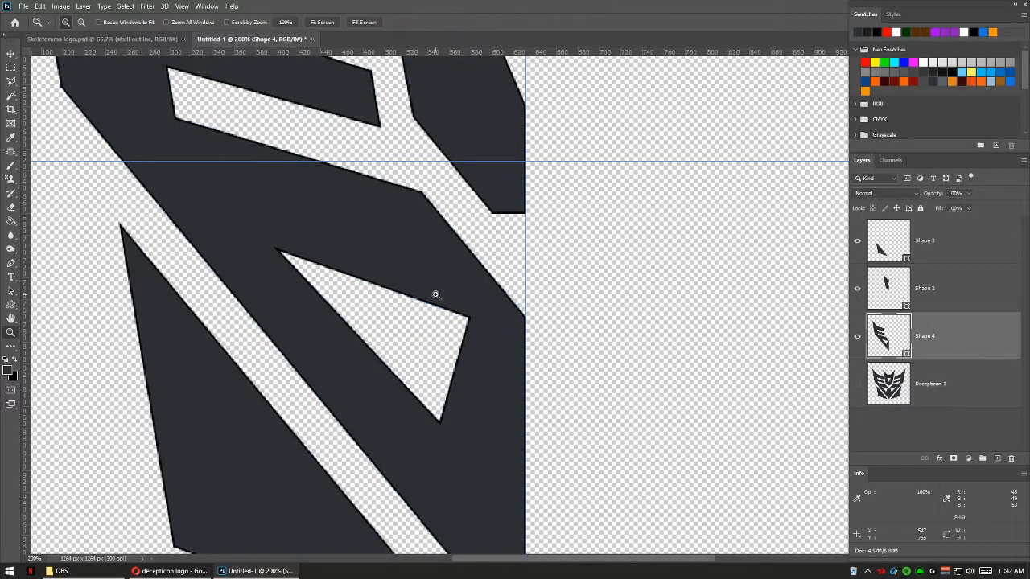
left_click(420, 308, "alt")
left_click(421, 308, "alt")
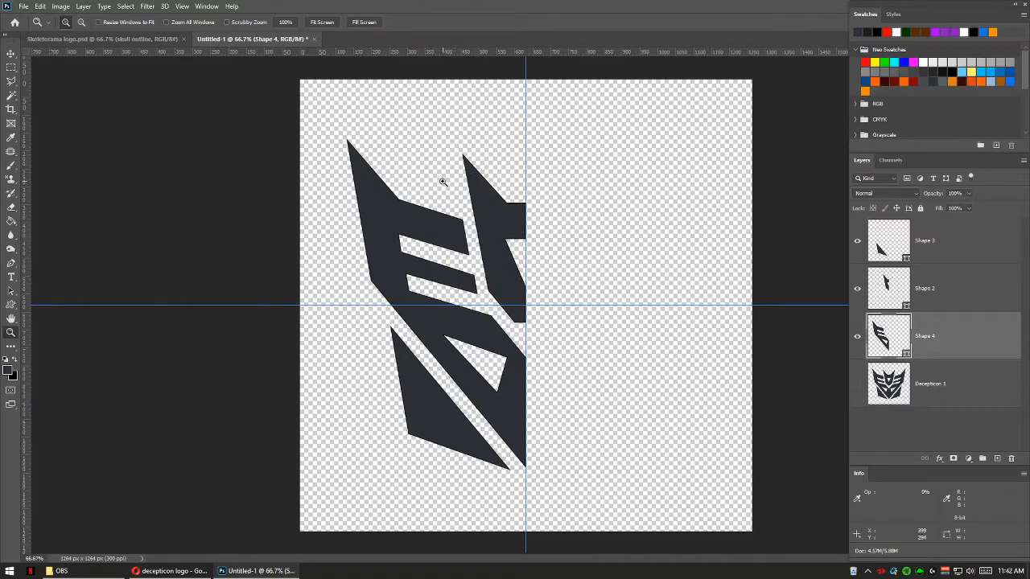
left_click_drag(449, 177, 552, 261)
key("space")
left_click_drag(626, 284, 448, 288)
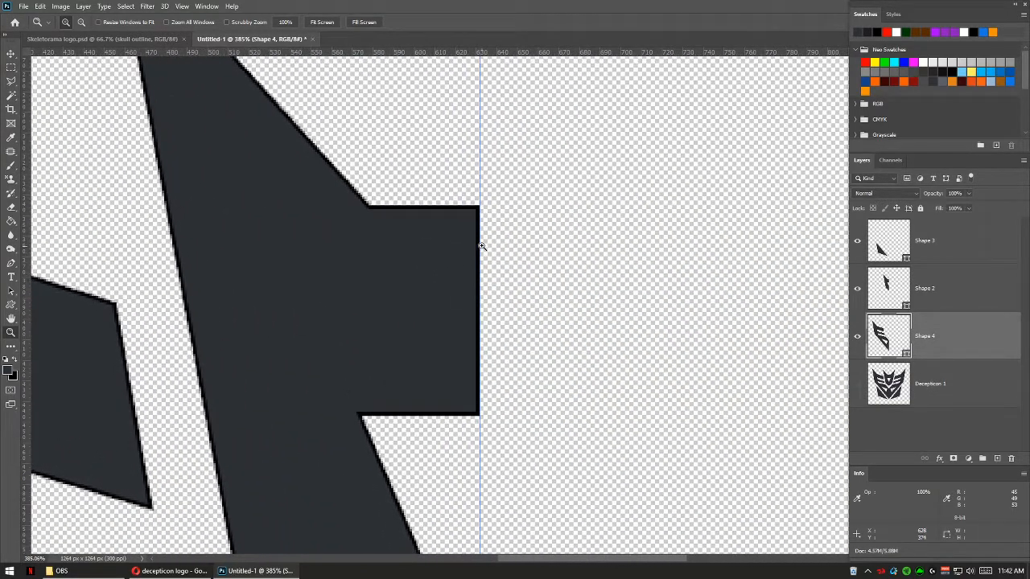
key("a")
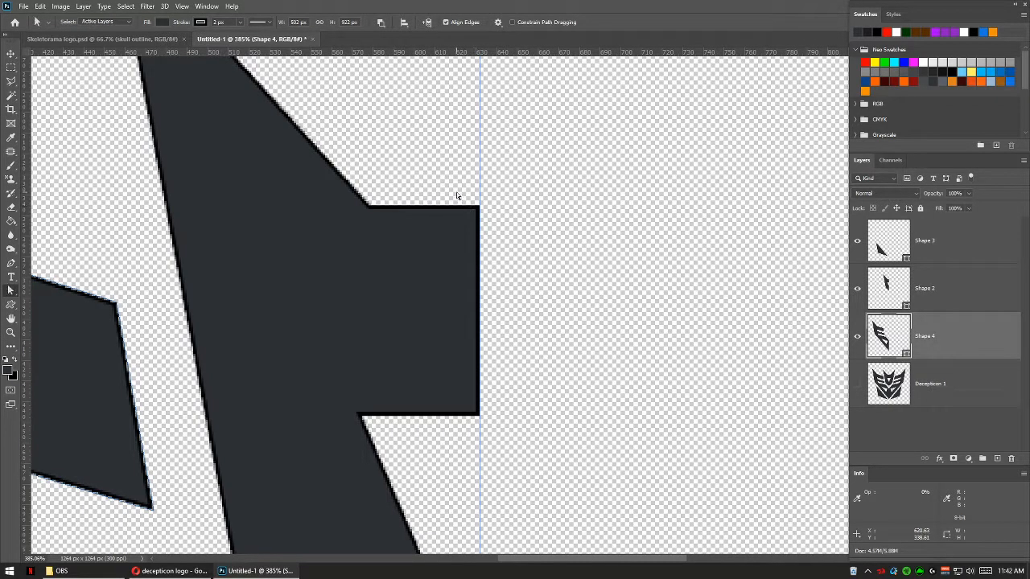
left_click_drag(454, 190, 505, 229)
left_click(939, 289, "shift")
left_click(943, 240, "shift")
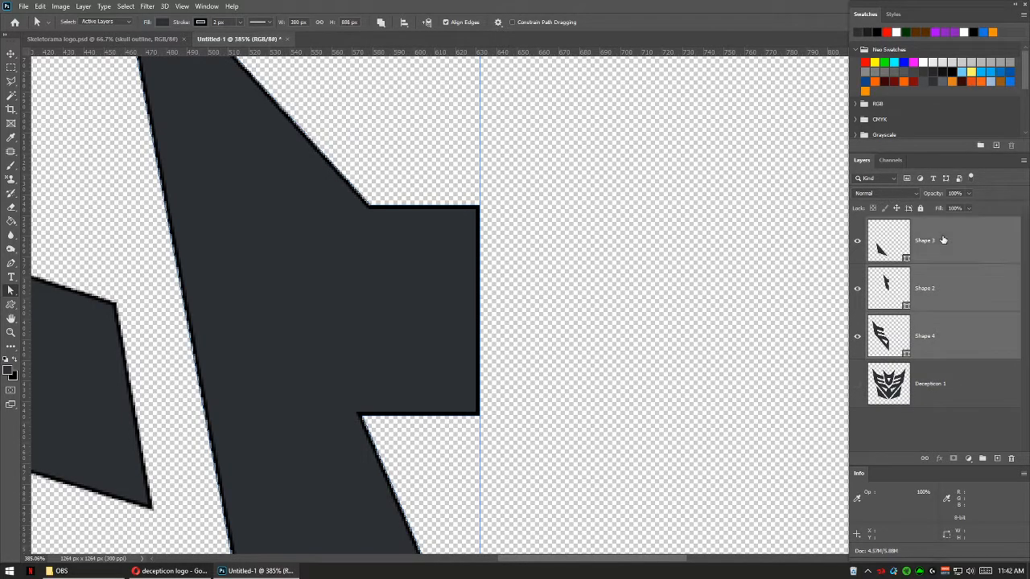
key("ctrl+e")
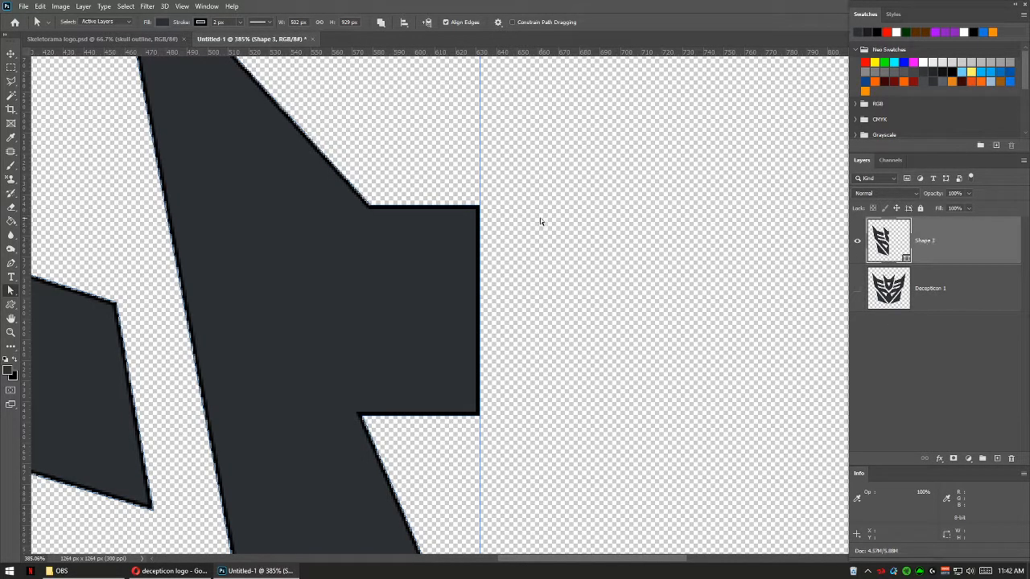
- Line up the forehead piece's anchor points along its right edge with the vertical centre guide
left_click_drag(442, 184, 535, 258)
left_click_drag(480, 209, 478, 206)
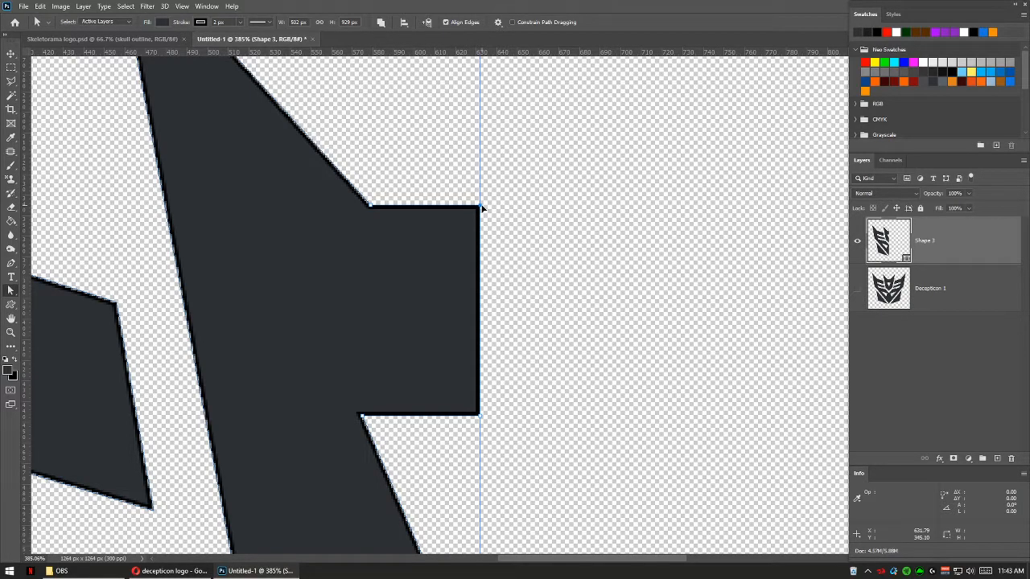
left_click_drag(480, 208, 478, 208)
left_click_drag(481, 418, 484, 418)
scroll(485, 469, "down", 8)
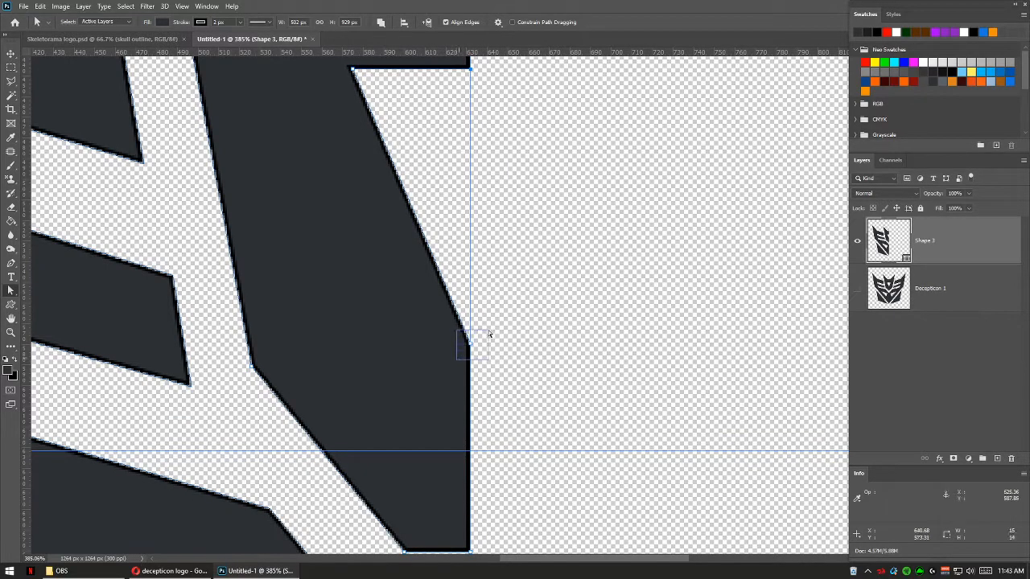
left_click(471, 347)
left_click_drag(471, 347, 471, 348)
- Continue down the centreline to the chin tip, aligning the remaining edge anchor points with the vertical guide
key("space")
left_click_drag(486, 440, 498, 328)
left_click_drag(471, 425, 505, 322)
left_click_drag(463, 178, 484, 216)
left_click_drag(492, 363, 498, 105)
mouse_move(487, 463)
left_mouse_down()
mouse_move(471, 280)
mouse_move(475, 317)
left_mouse_up()
left_click_drag(457, 423, 480, 413)
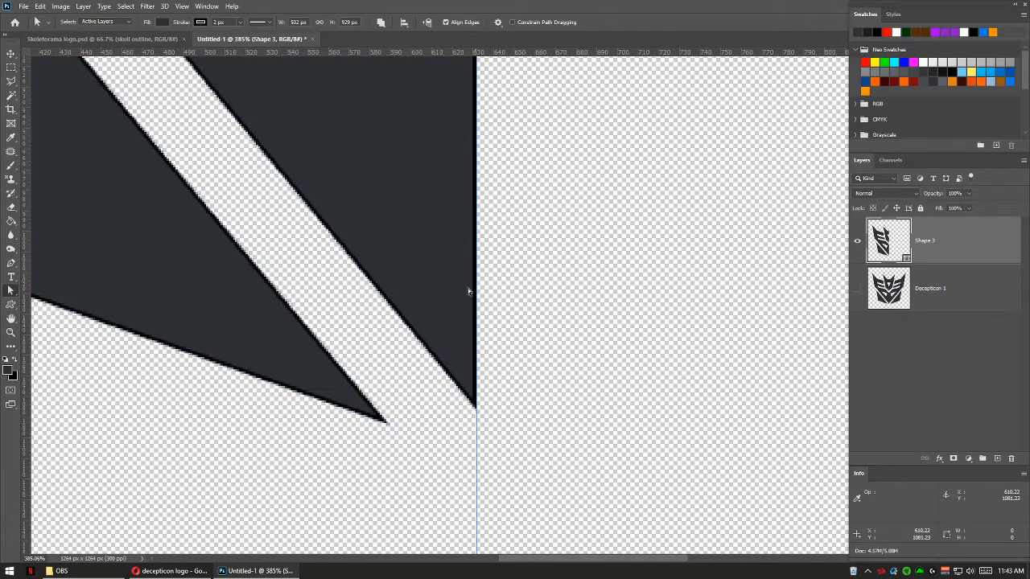
- Select all paths of the half logo and combine them with Merge Shape Components
key("z")
left_click(447, 257, "alt")
left_click(446, 257, "alt")
left_click(447, 257, "alt")
left_click_drag(443, 127, 487, 339)
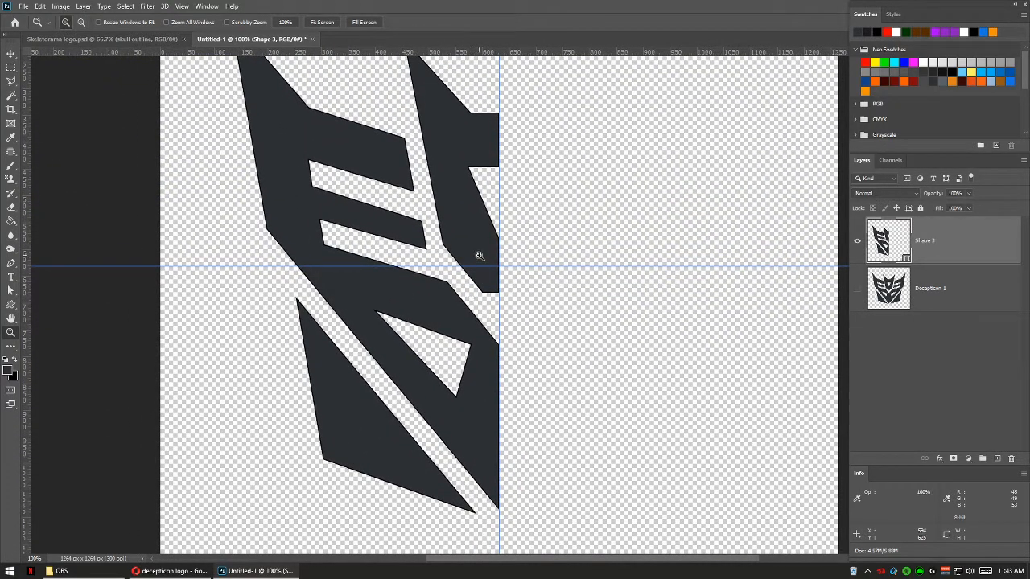
left_click(467, 298, "alt")
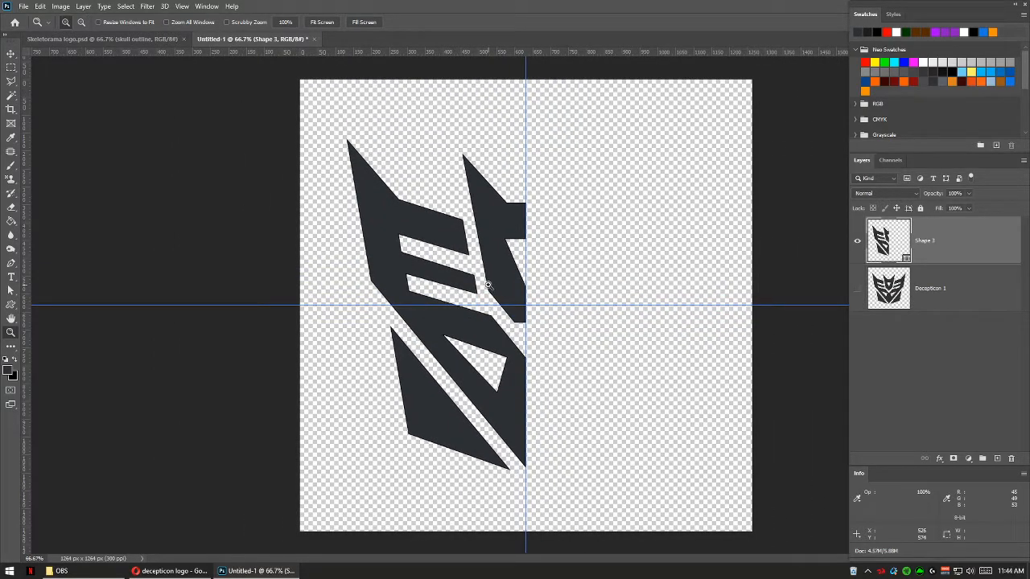
key("a")
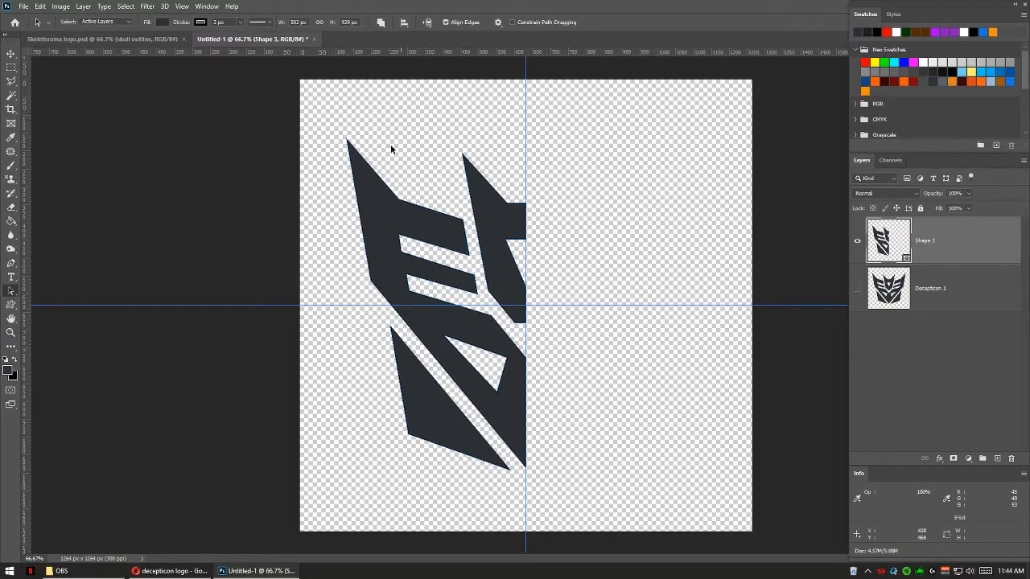
left_click_drag(329, 121, 588, 507)
left_click(381, 23)
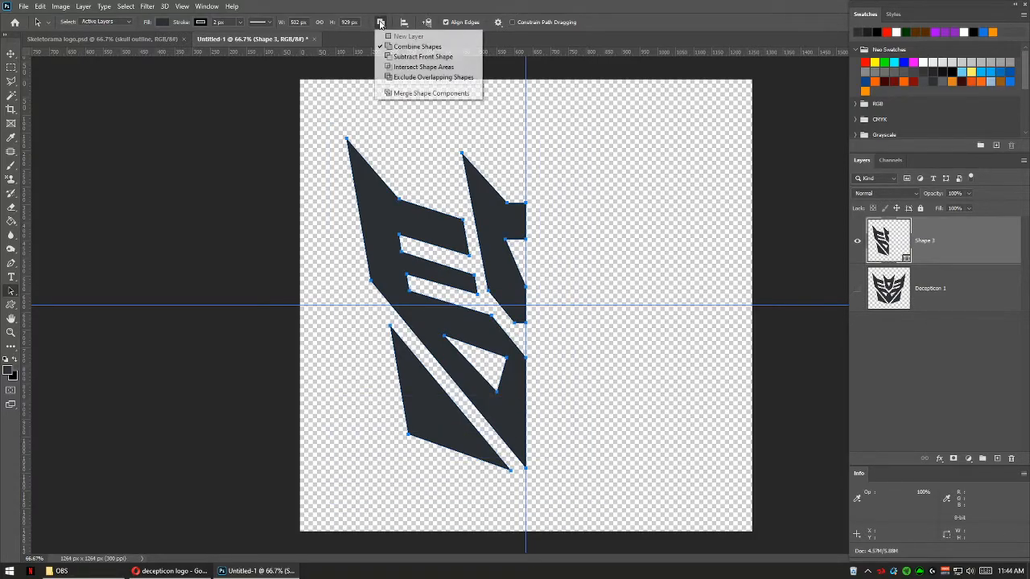
left_click(388, 93)
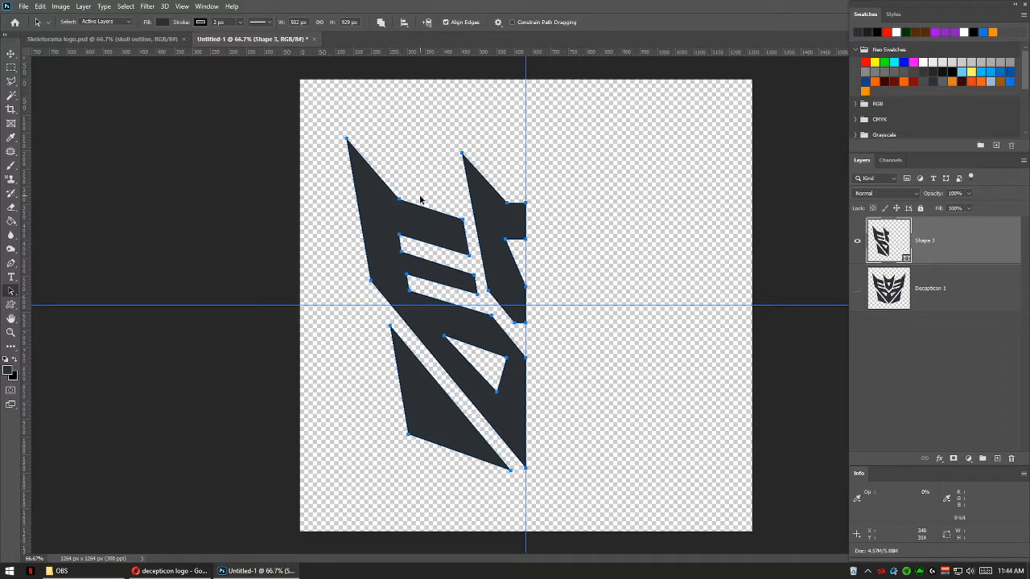
- Check the path selection on individual pieces, then reselect the whole half logo and apply Merge Shape Components again
left_click(428, 187)
left_click(402, 221)
left_click(487, 215)
left_click(469, 366)
left_click_drag(313, 100, 586, 510)
left_click(380, 22)
left_click(396, 95)
left_click(546, 233)
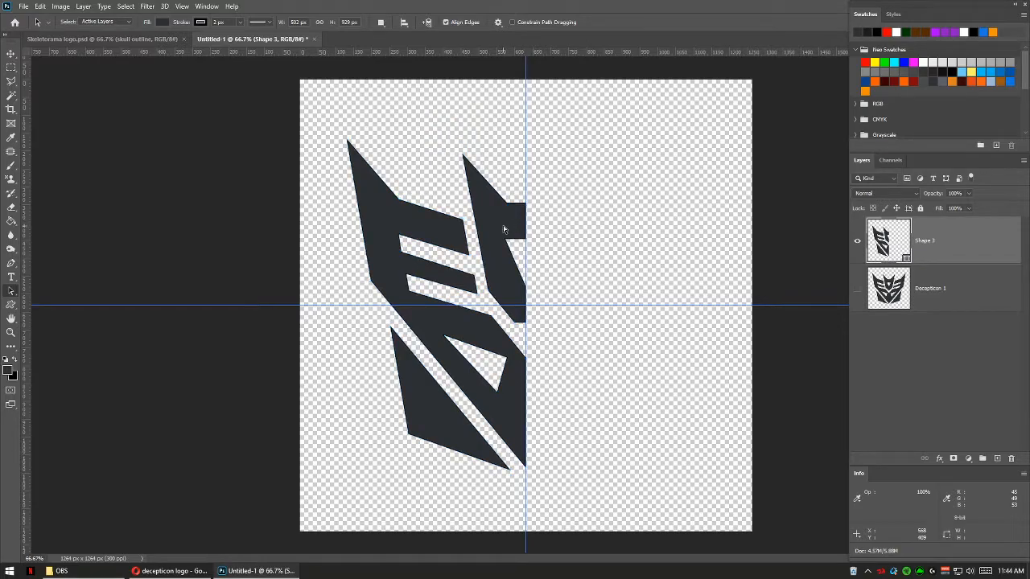
- Hide the guides and add an anchor point midway on the forehead piece's upper vertical centreline edge
key("ctrl+semicolon")
key("z")
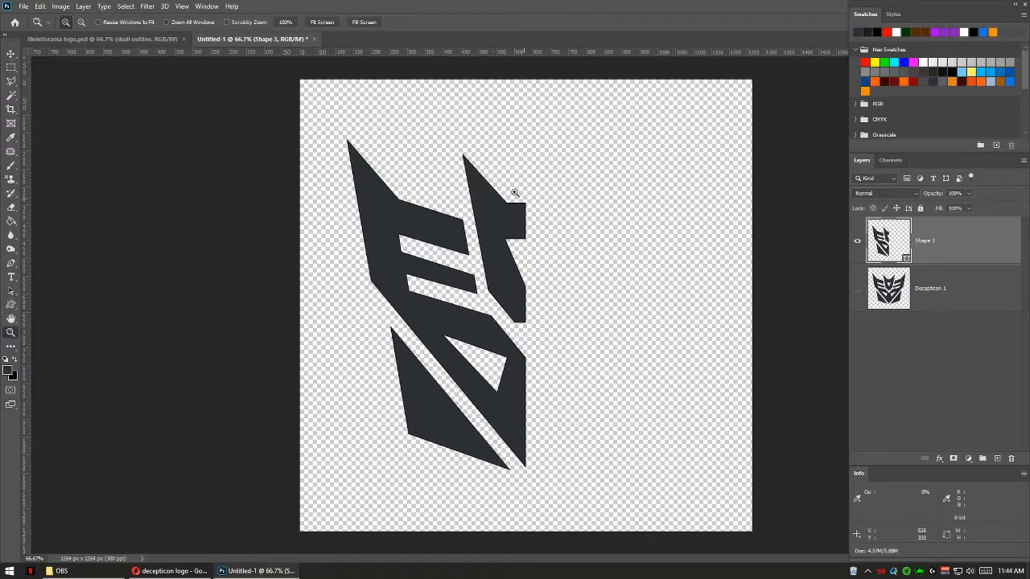
left_click_drag(438, 149, 596, 274)
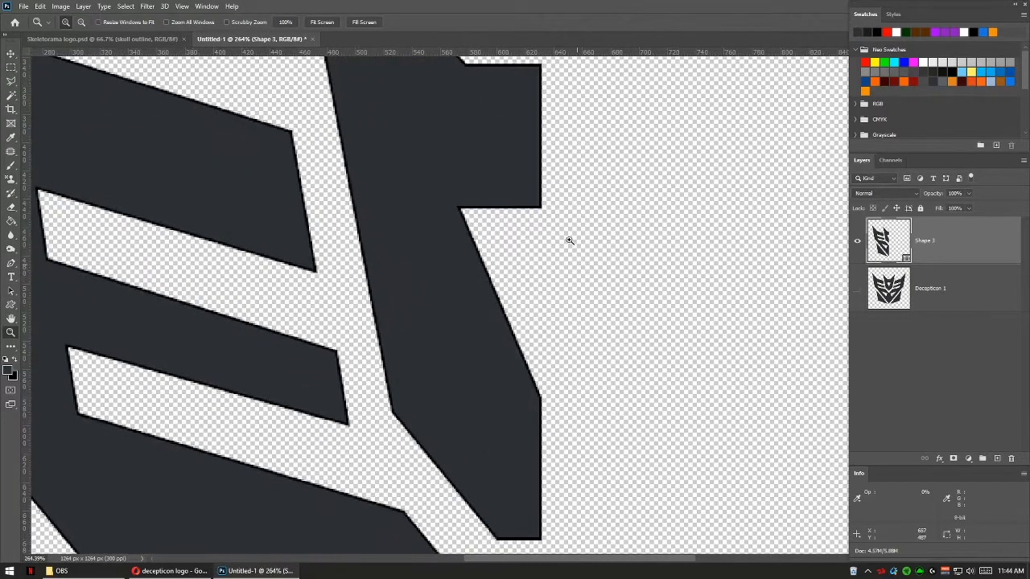
key("a")
left_click_drag(505, 141, 414, 241)
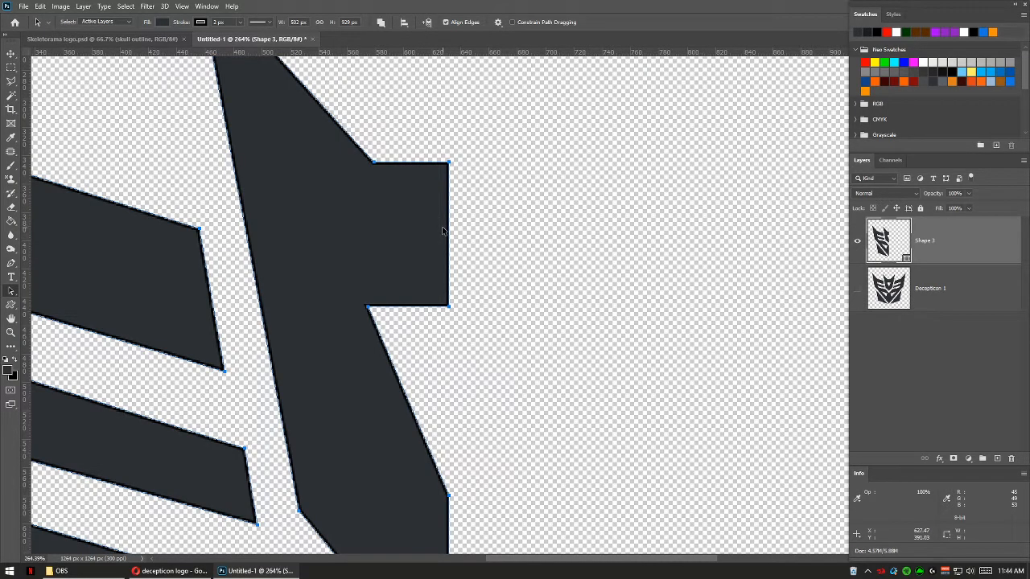
key("p")
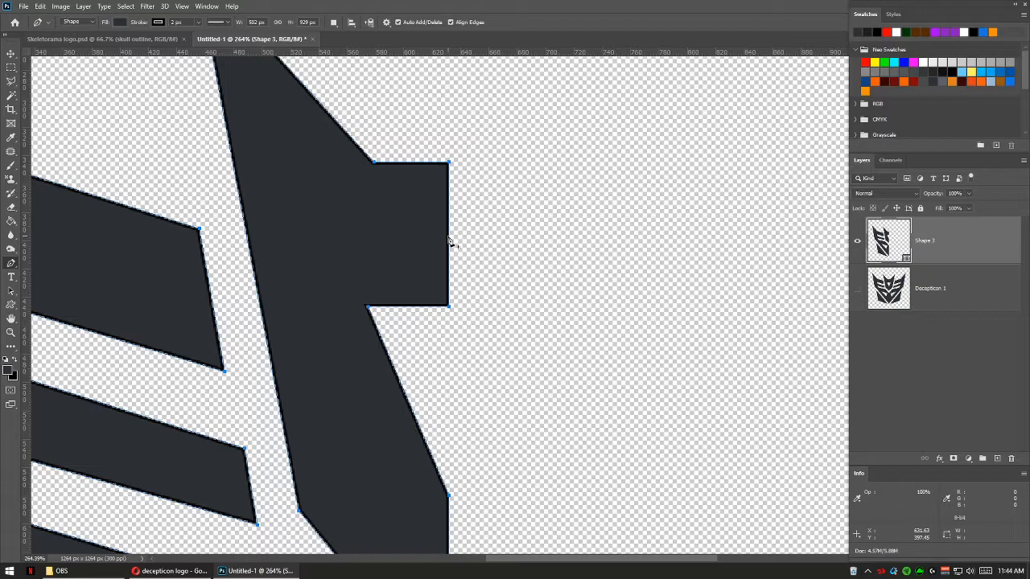
left_click(449, 239)
- Delete only the added anchor point so the forehead piece's upper vertical edge is open and has no stroke
key("Delete")
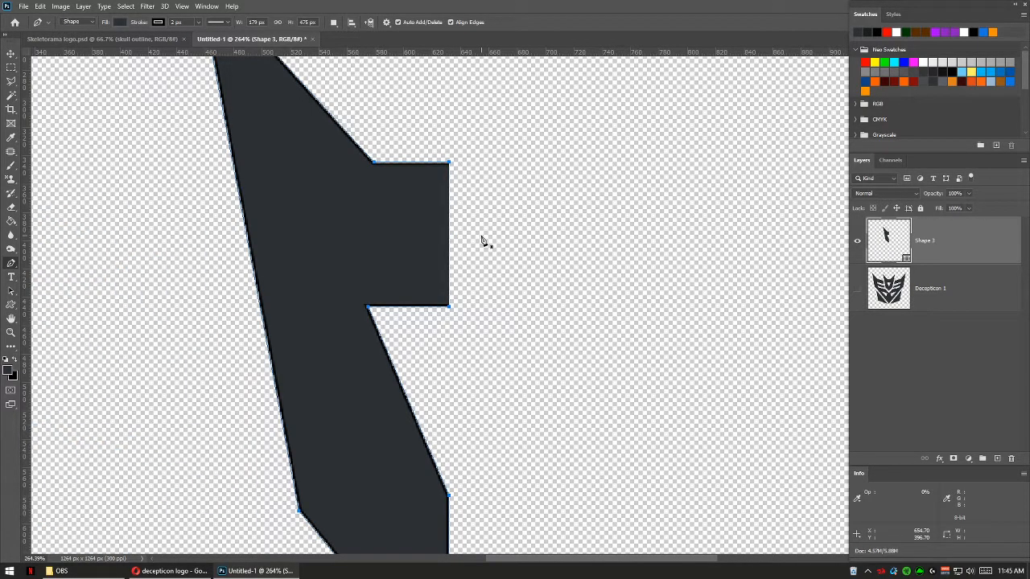
key("ctrl+z")
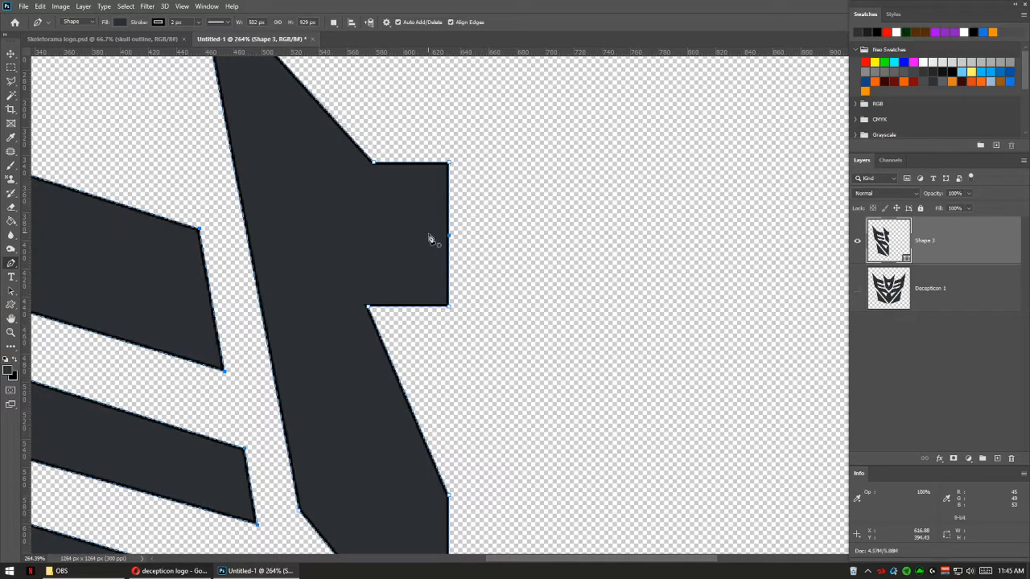
key("a")
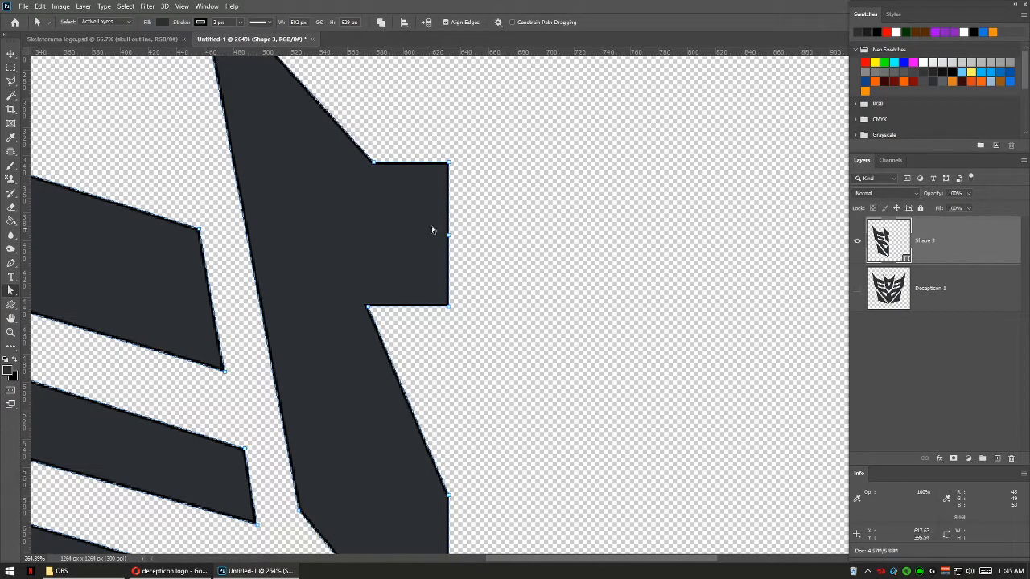
left_click_drag(425, 229, 475, 251)
key("Delete")
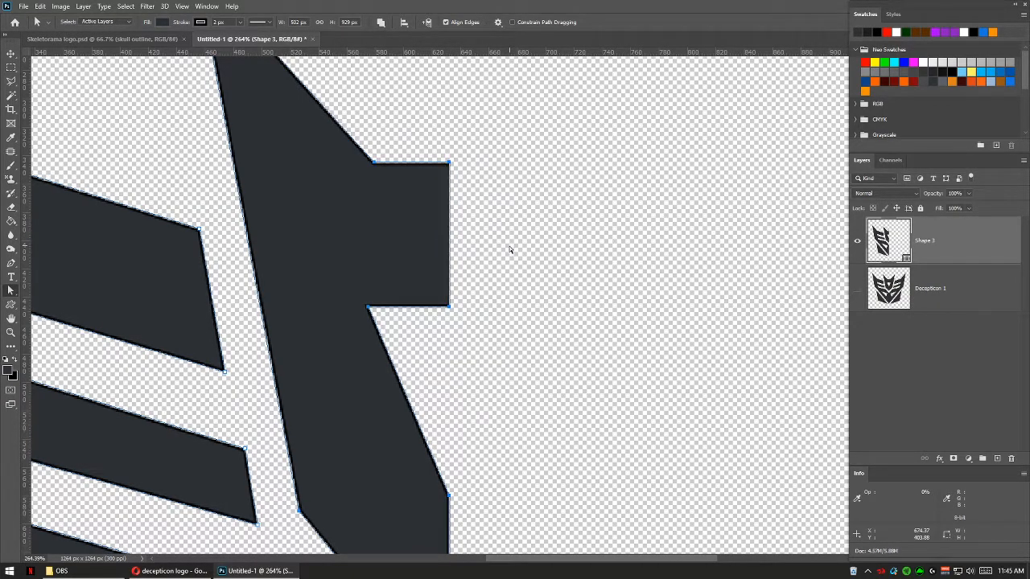
- Add an anchor point midway on the forehead piece's lower vertical edge and delete it to open that edge
left_click_drag(459, 388, 480, 188)
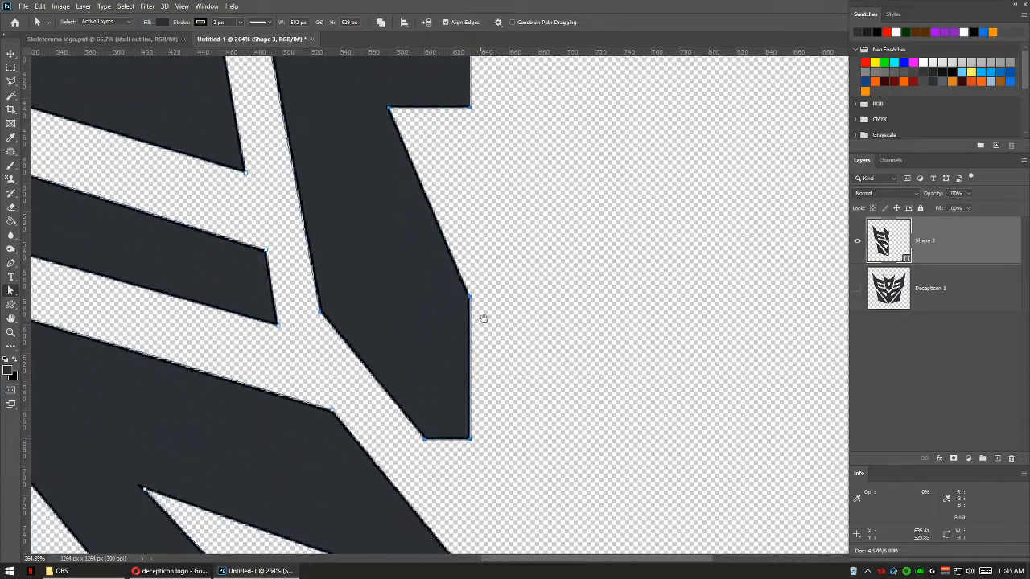
left_click_drag(474, 363, 503, 314)
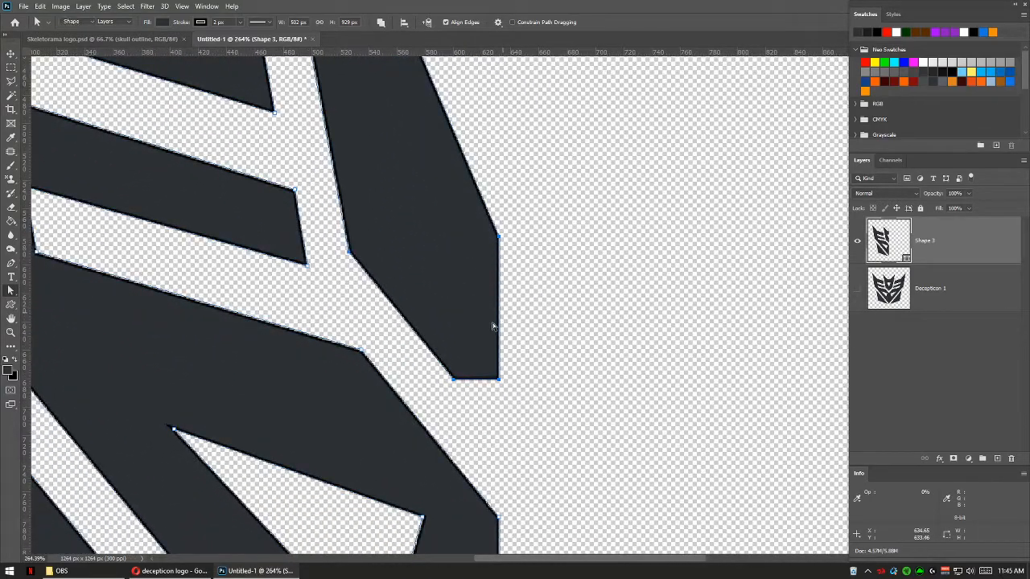
key("p")
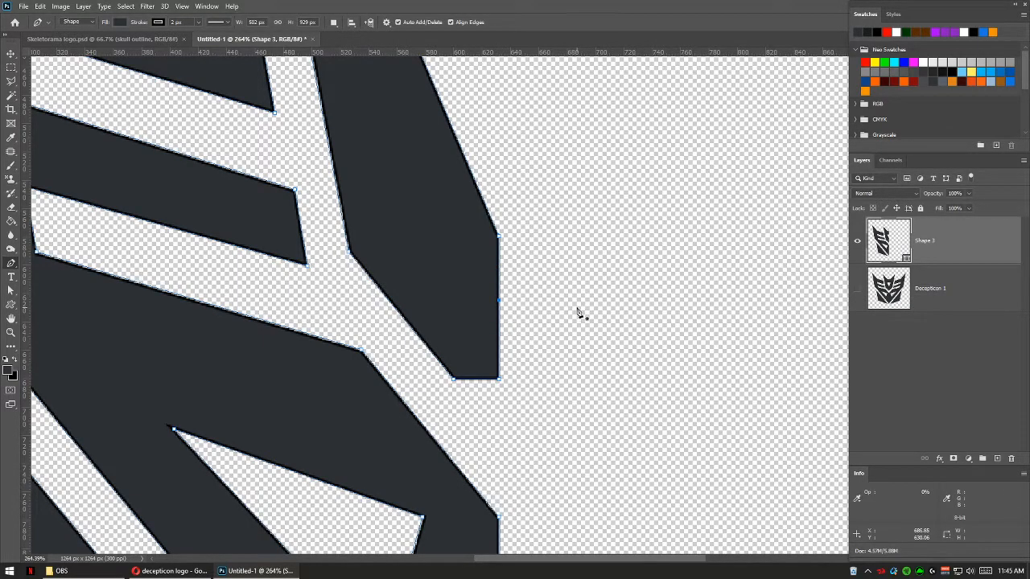
- Add an anchor point on the main face shape's long vertical centreline edge and delete it to open the edge
left_click_drag(502, 396, 496, 180)
left_click_drag(542, 405, 533, 255)
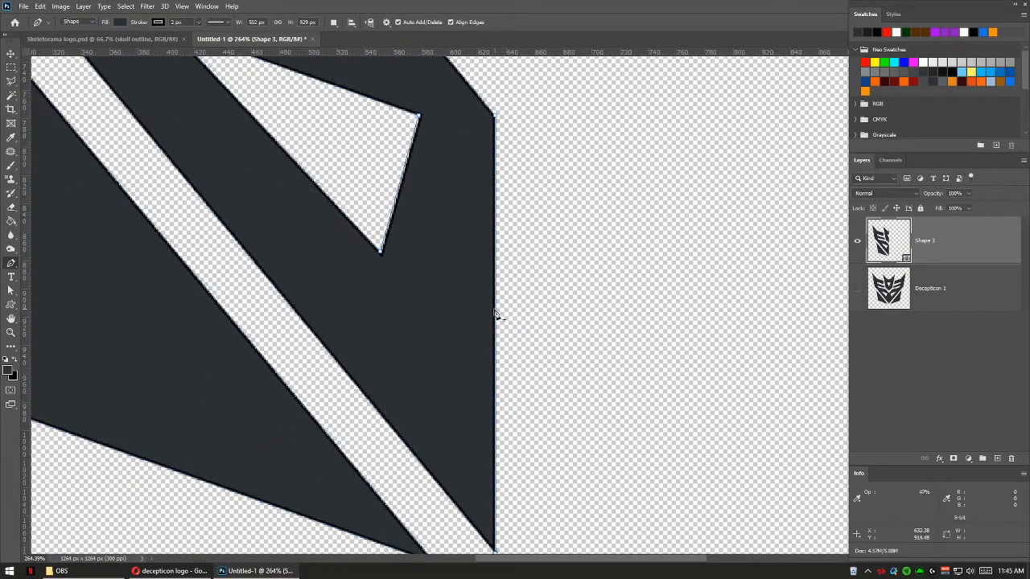
left_click(495, 308)
key("ctrl+z")
mouse_move(520, 427)
left_mouse_down()
mouse_move(526, 223)
mouse_move(528, 432)
left_mouse_up()
key("z")
key("ctrl+0")
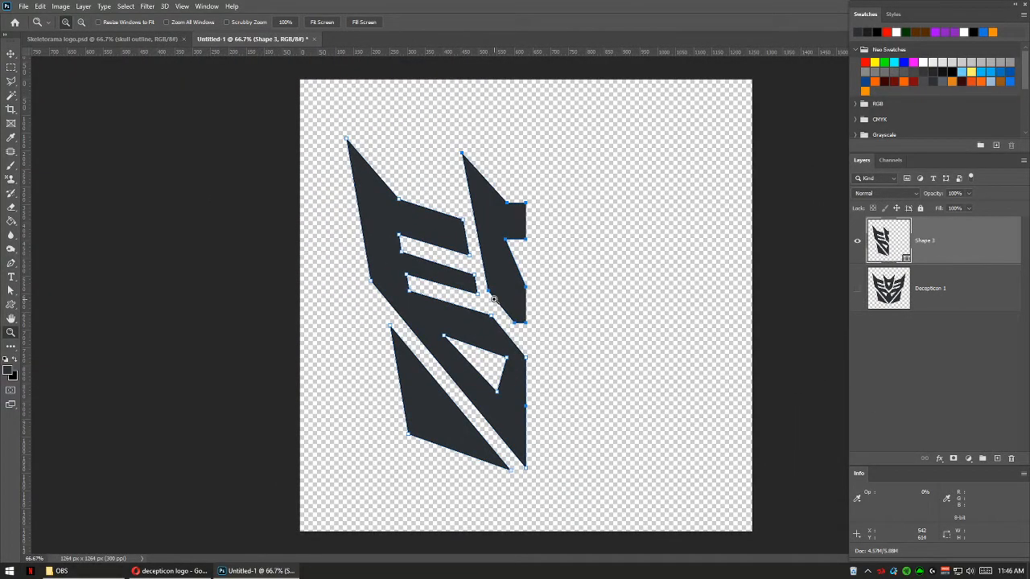
key("s")
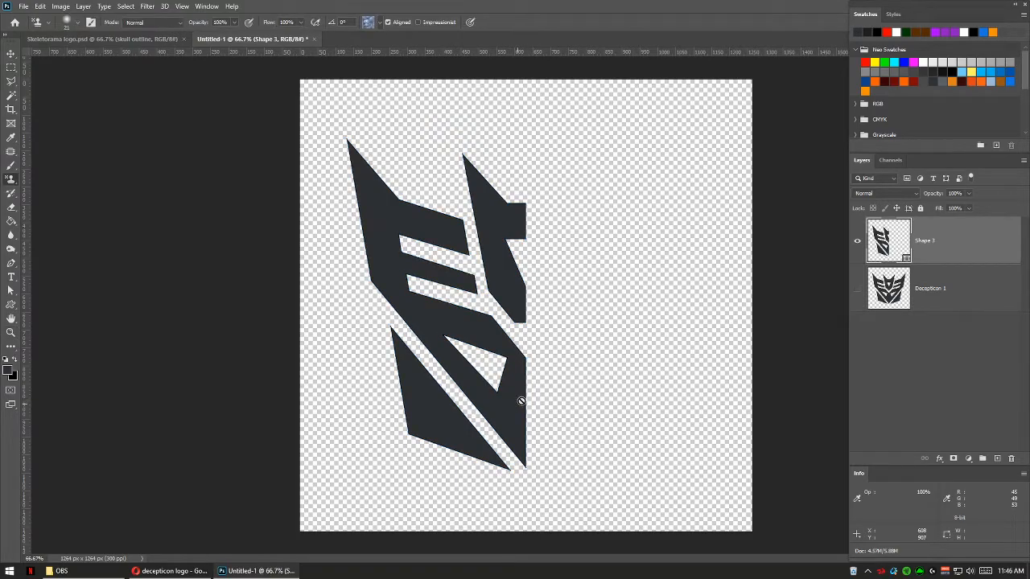
key("a")
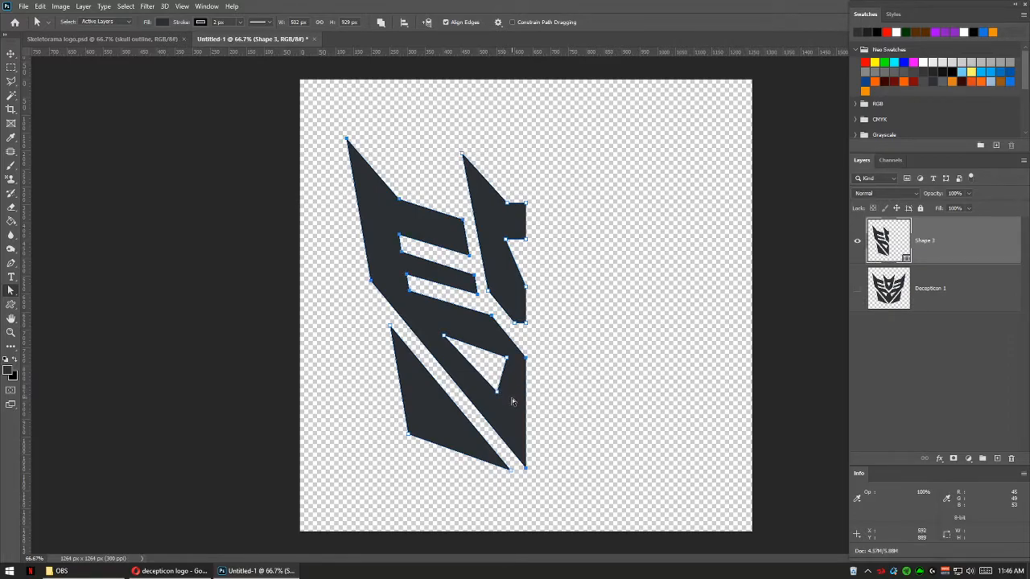
- Select all the half-logo paths, show the guides, and duplicate the paths horizontally to the right of the centre guide
left_click(575, 340)
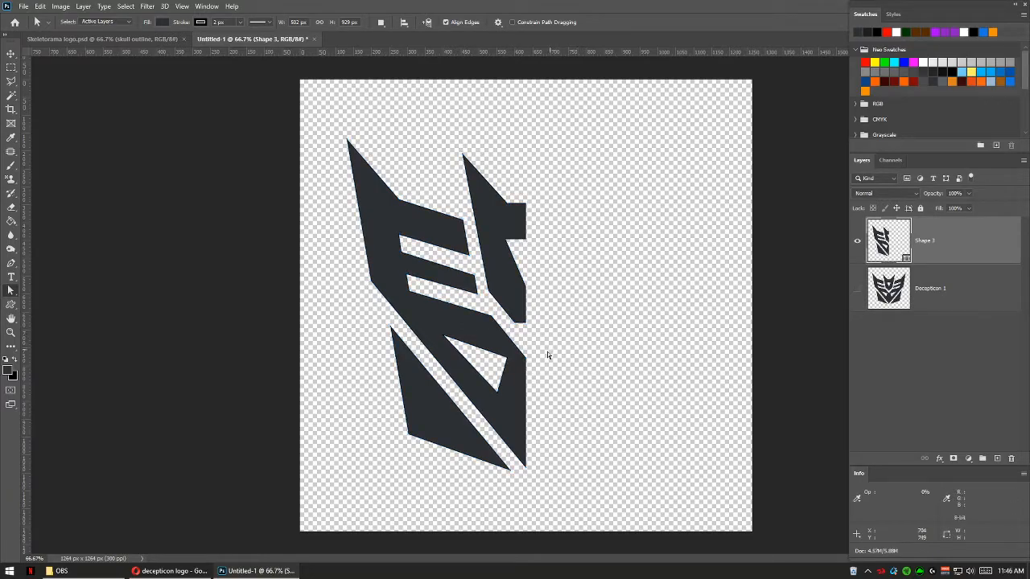
left_click(505, 287)
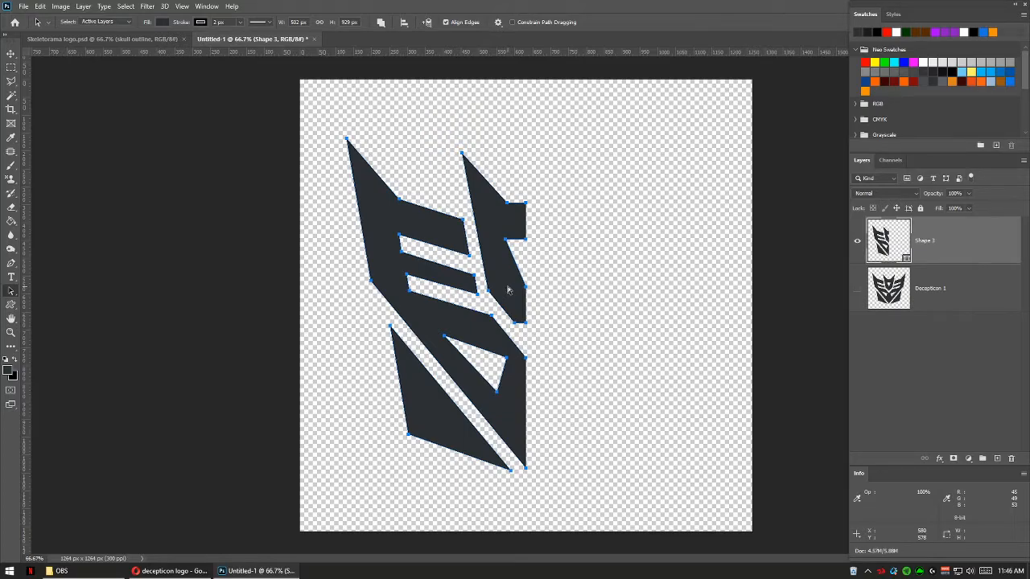
key("ctrl+semicolon")
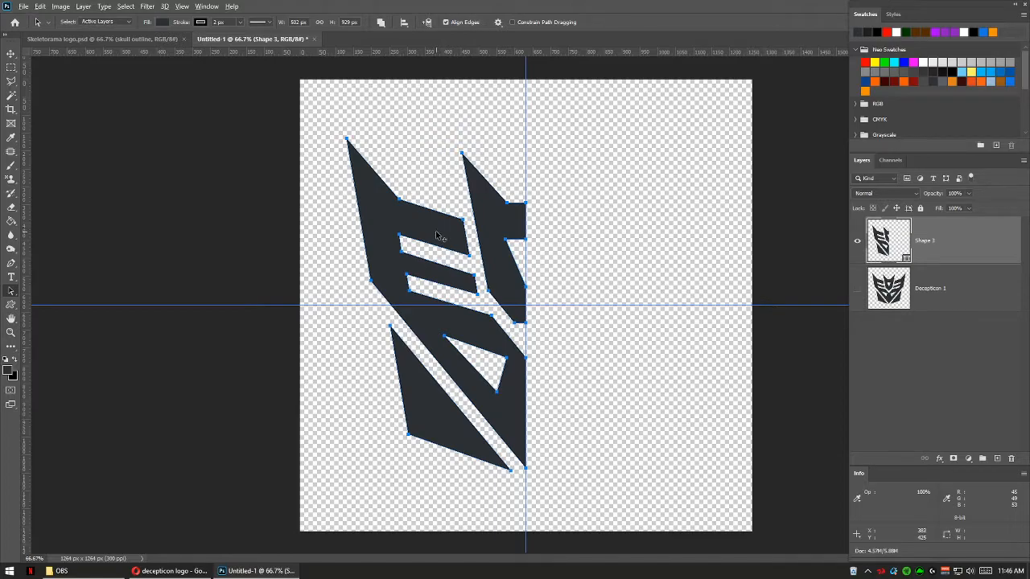
left_click_drag(436, 234, 628, 234)
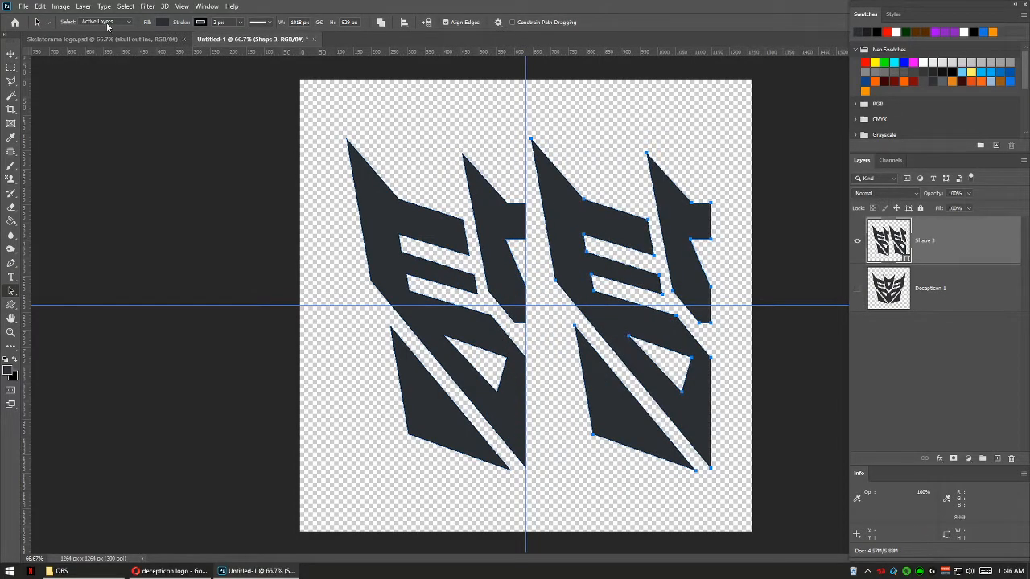
- Flip the duplicated half-logo paths horizontally to form the mirrored right half
left_click(39, 7)
mouse_move(69, 253)
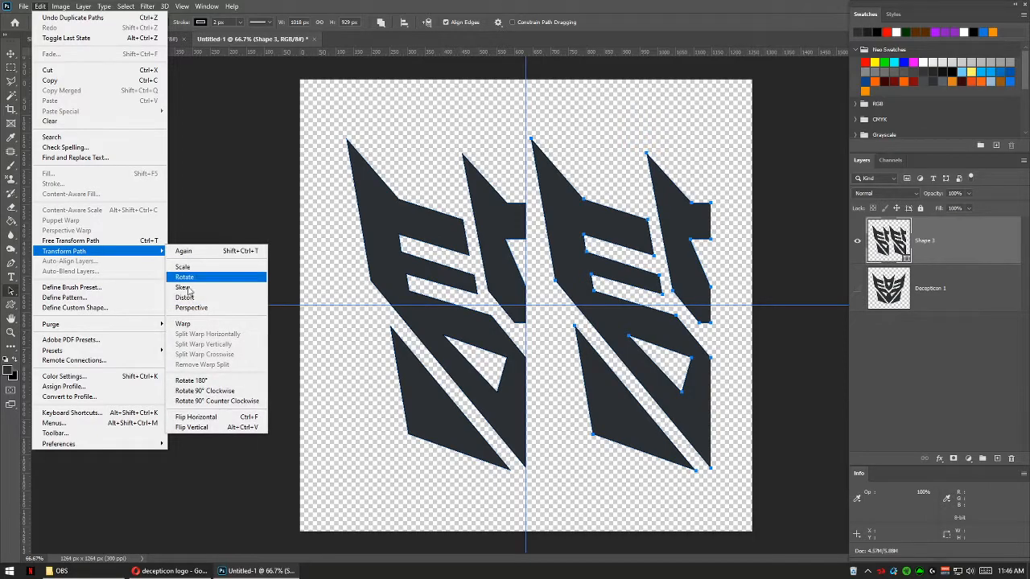
left_click(196, 418)
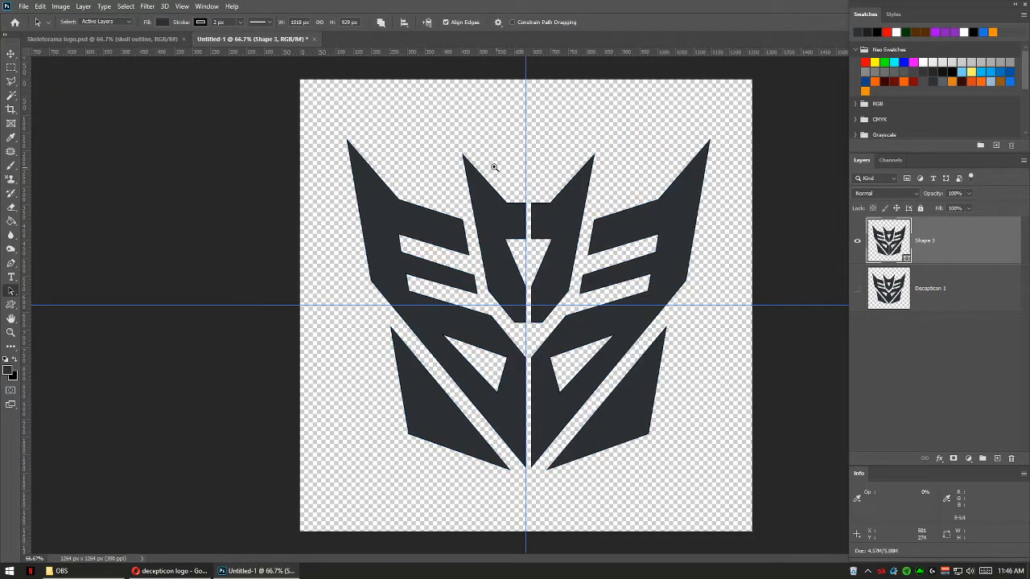
- Move the mirrored half horizontally until its inner edges meet the original half at the centre guide, and hide the guides
key("z")
left_click(547, 206)
key("a")
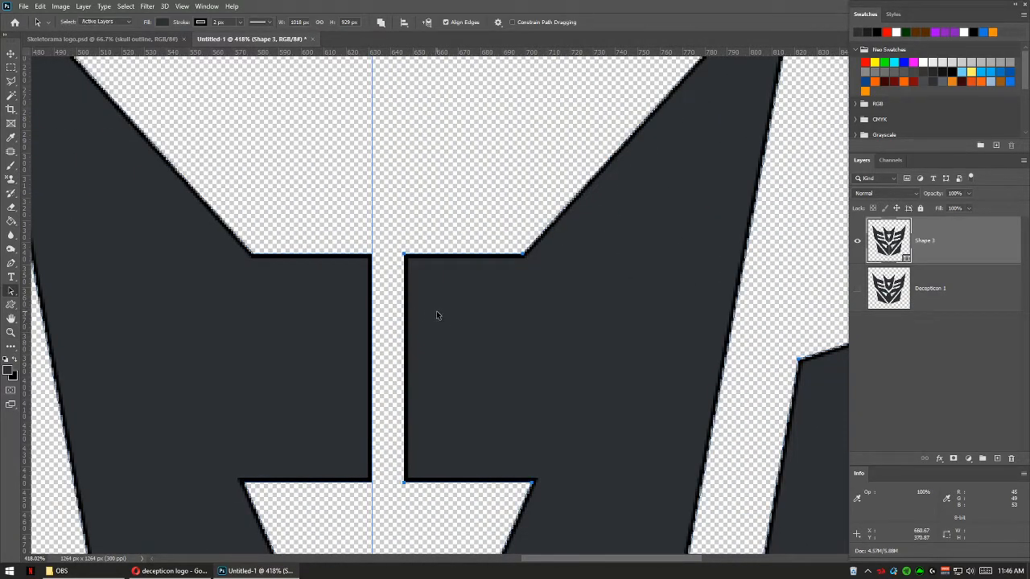
left_click_drag(437, 315, 405, 314)
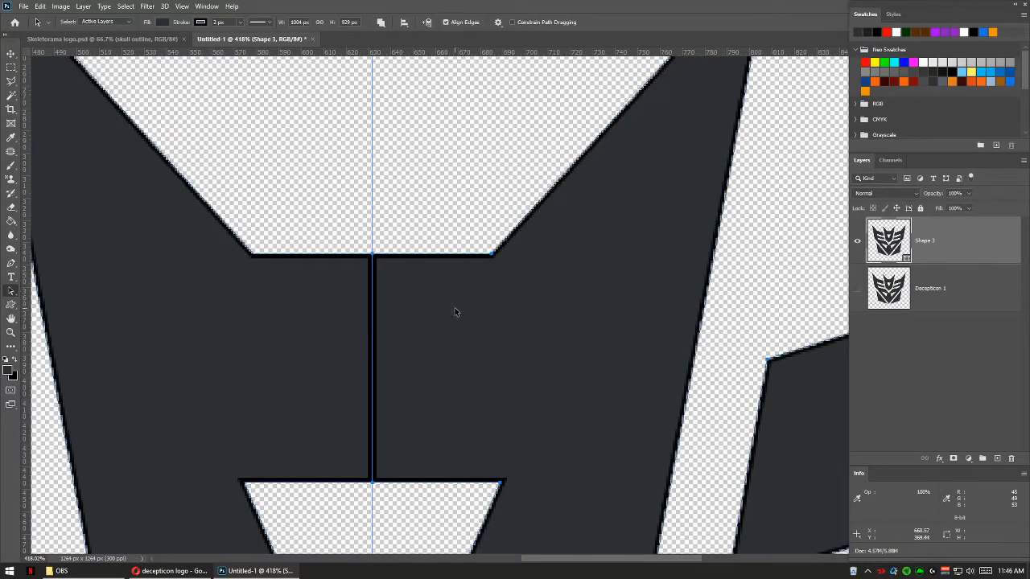
key("z")
right_click(463, 307)
left_click(478, 329)
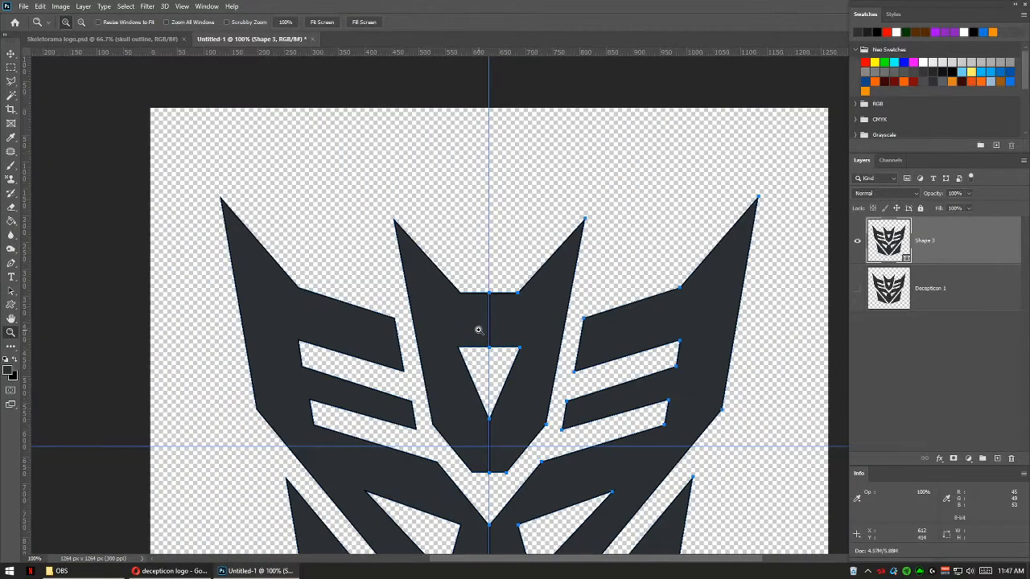
key("ctrl+semicolon")
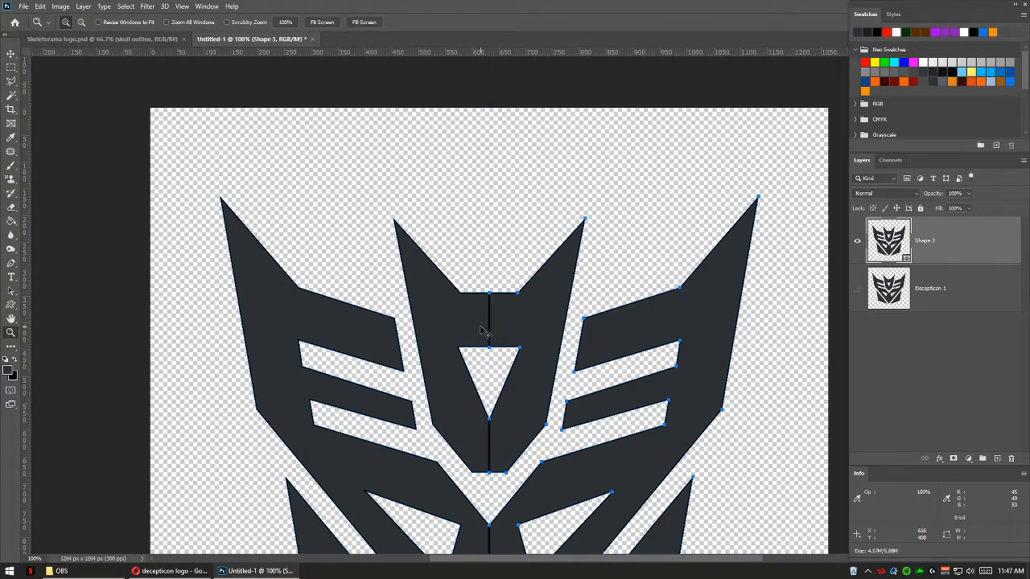
left_click_drag(525, 446, 525, 323)
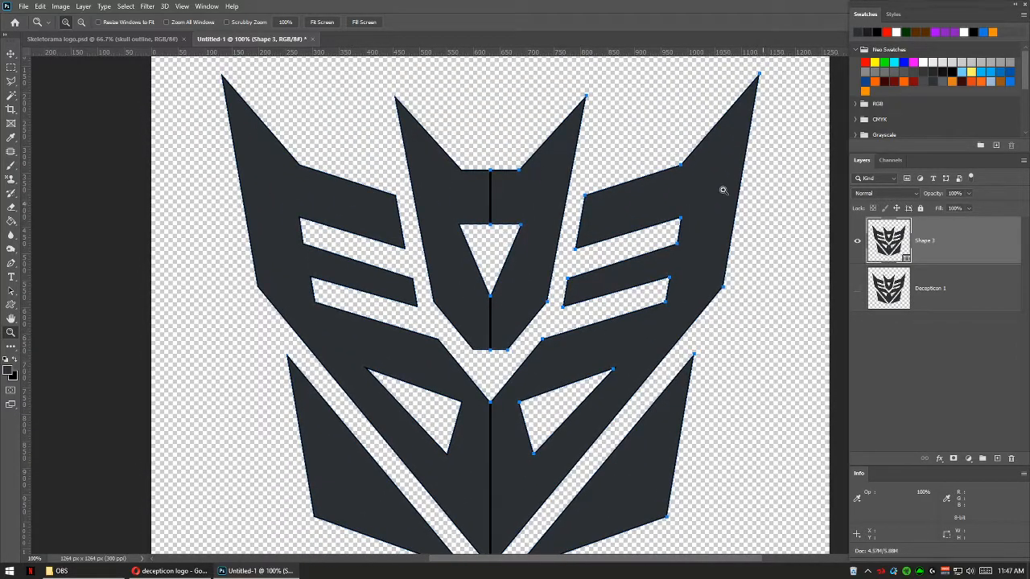
- Select all the paths of both logo halves and merge their shape components
left_click(443, 263, "alt")
key("a")
left_click_drag(314, 96, 720, 493)
left_click(384, 24)
left_click(418, 93)
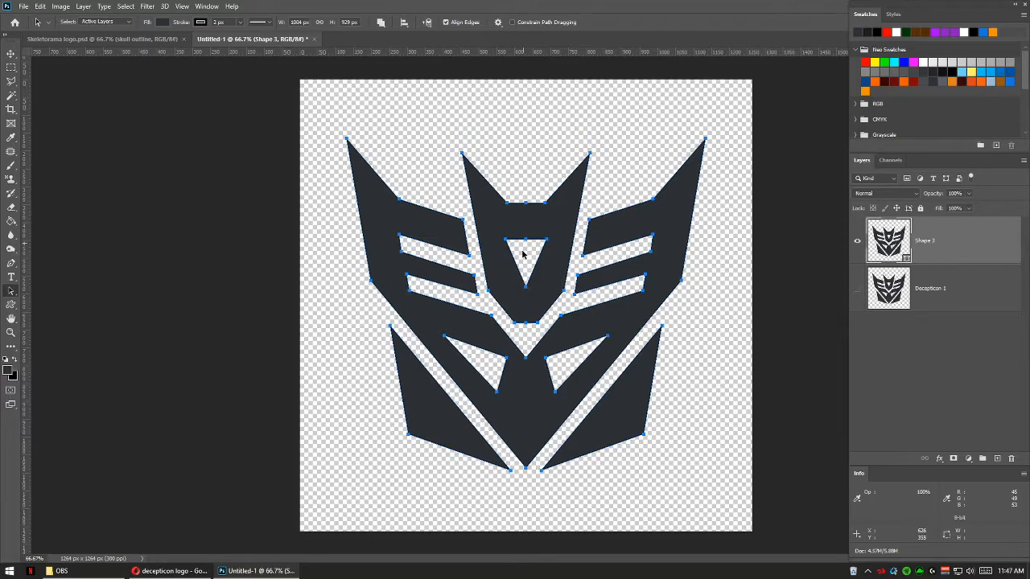
- Examine the merged logo along its centreline, from the forehead down to the chin point
key("z")
left_click_drag(466, 164, 572, 274)
key("a")
left_click_drag(521, 135, 485, 319)
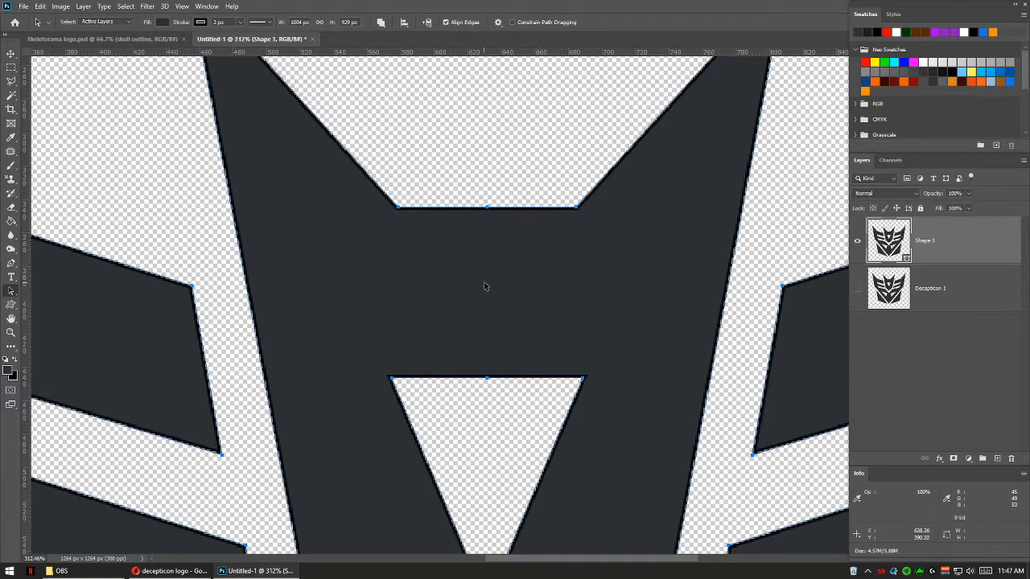
key("z")
right_click(483, 286)
left_click(510, 299)
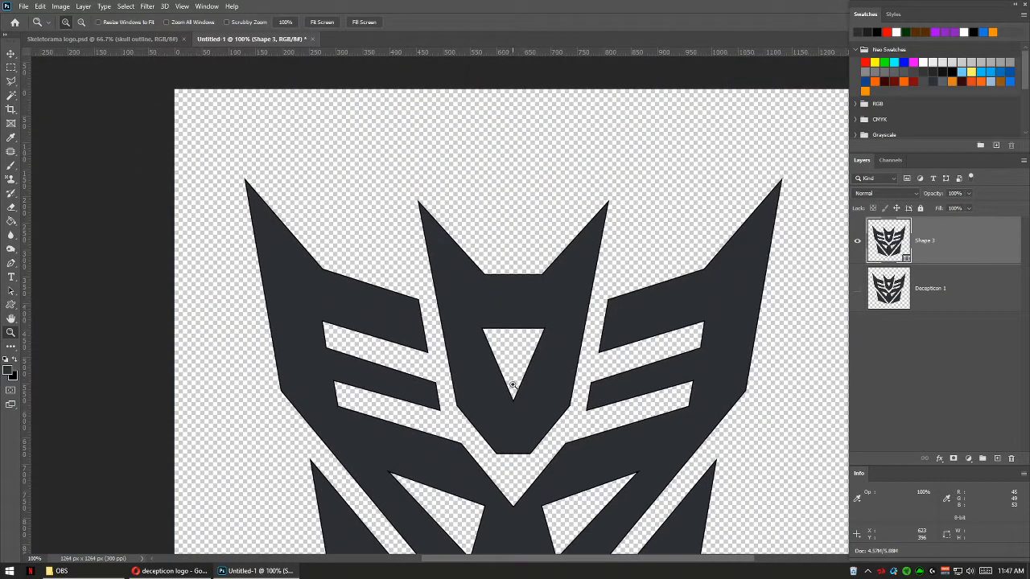
left_click_drag(518, 425, 501, 294)
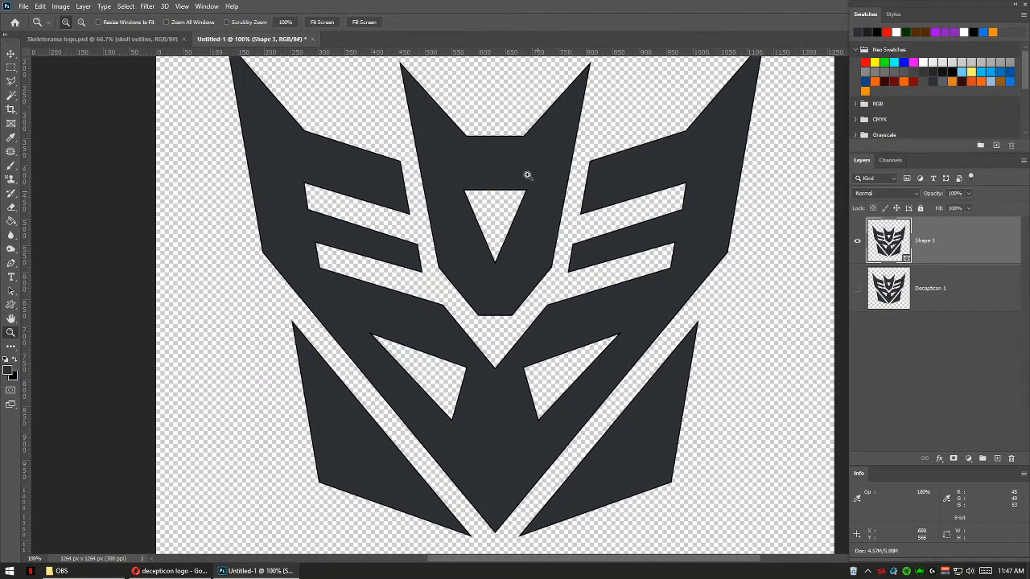
left_click_drag(491, 159, 503, 298)
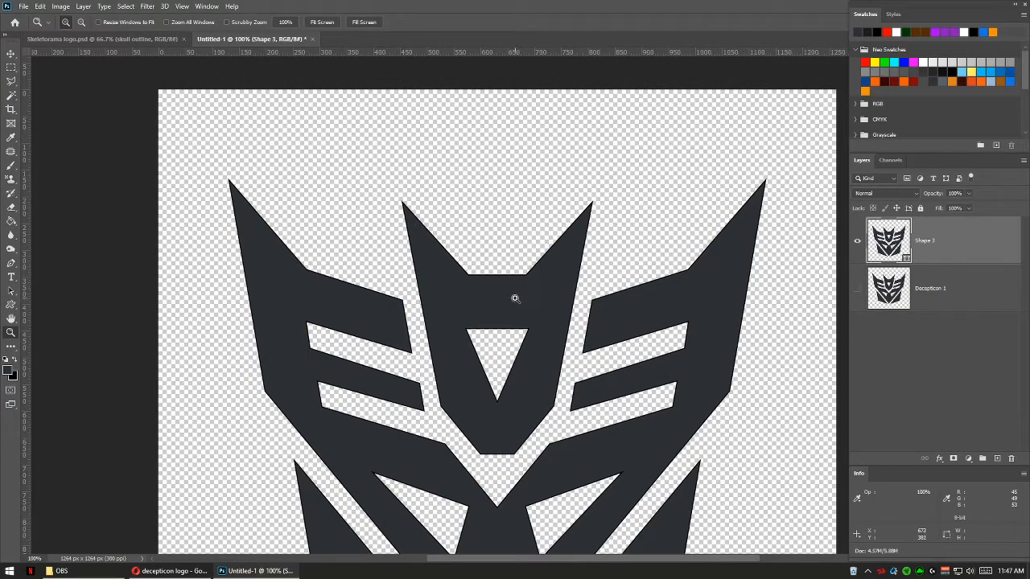
- Delete the redundant middle anchor points on the forehead piece's upper and lower edges and on its triangular cutout's upper edge
key("a")
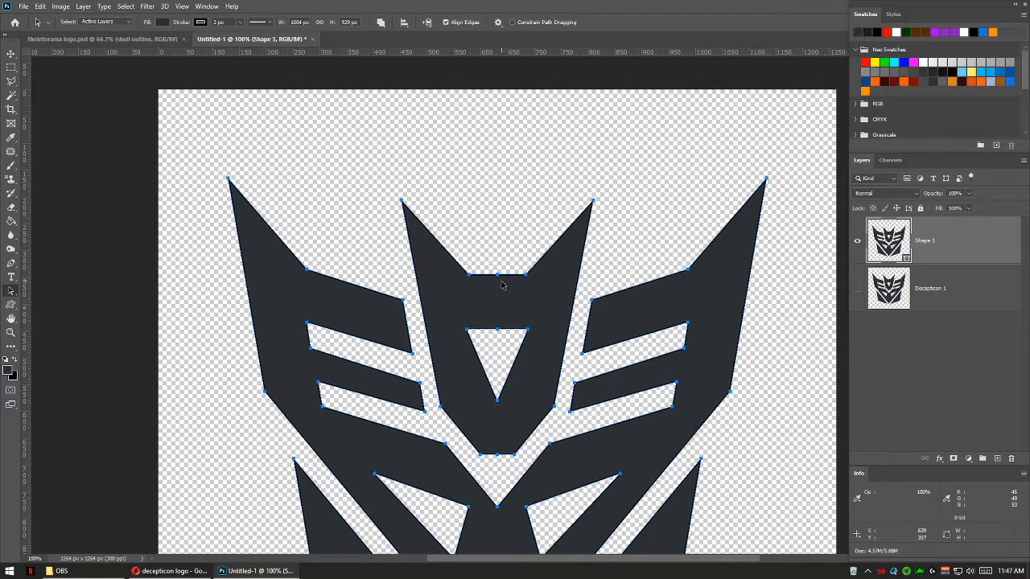
key("p")
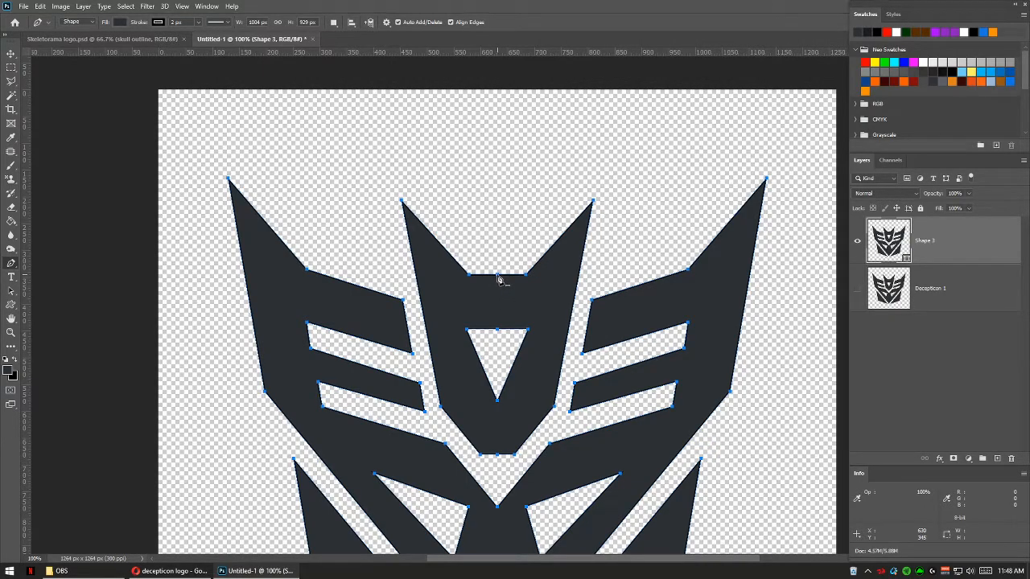
left_click(498, 276)
left_click_drag(501, 434, 495, 267)
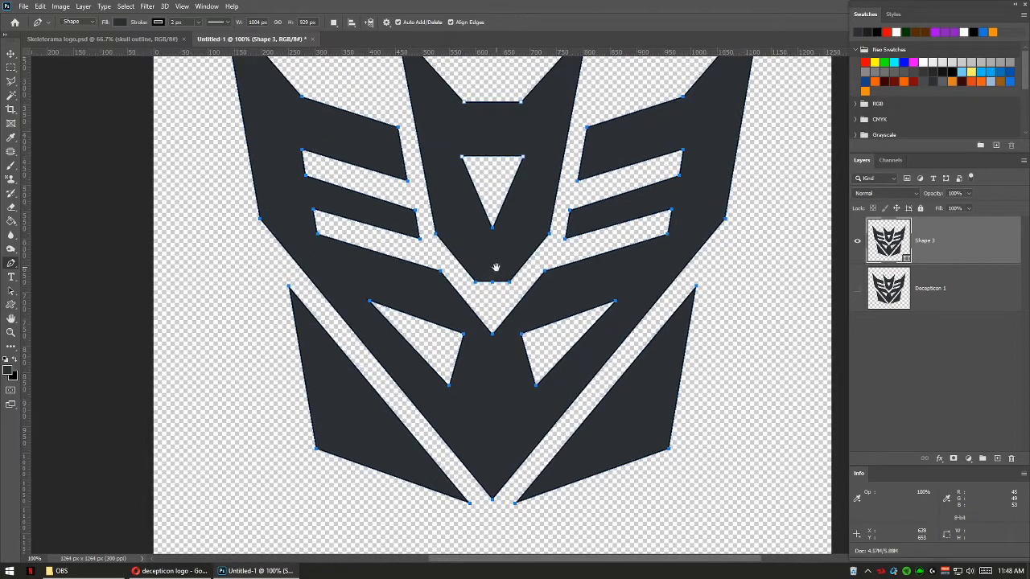
left_click(492, 282)
left_click_drag(495, 138, 500, 217)
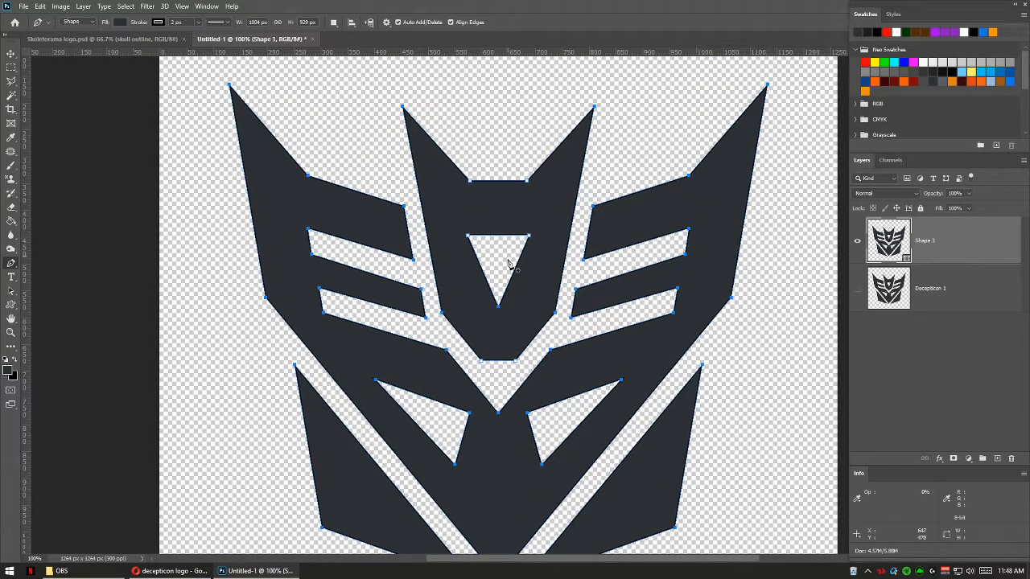
- Try moving the merged logo paths on the canvas and undo the move
key("z")
left_click(497, 312, "alt")
left_click(498, 313, "alt")
key("a")
left_click_drag(523, 312, 447, 281)
key("ctrl+z")
key("ctrl+z")
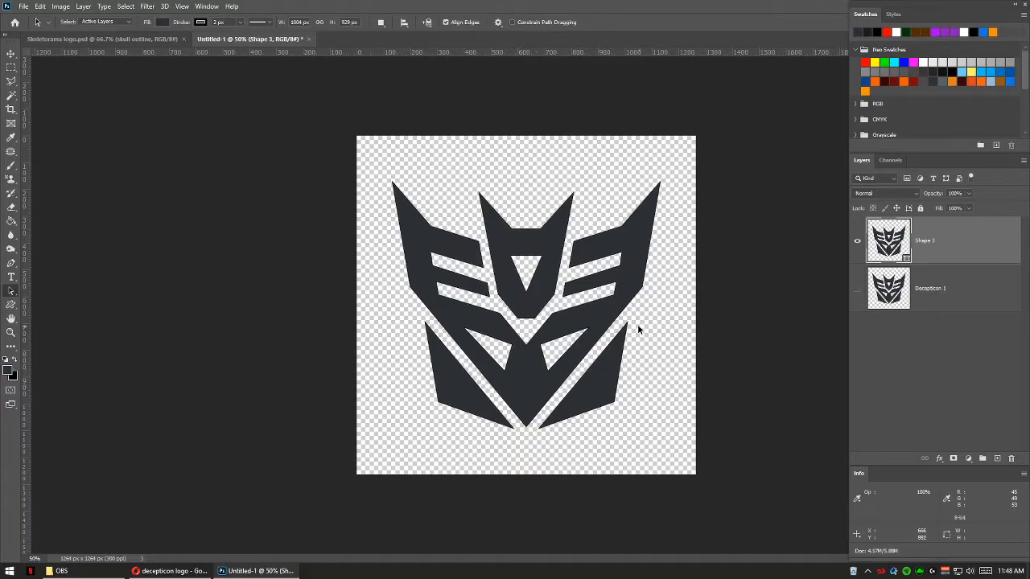
- Select the merged logo paths and define them as a custom shape named Decepticon
left_click(512, 351)
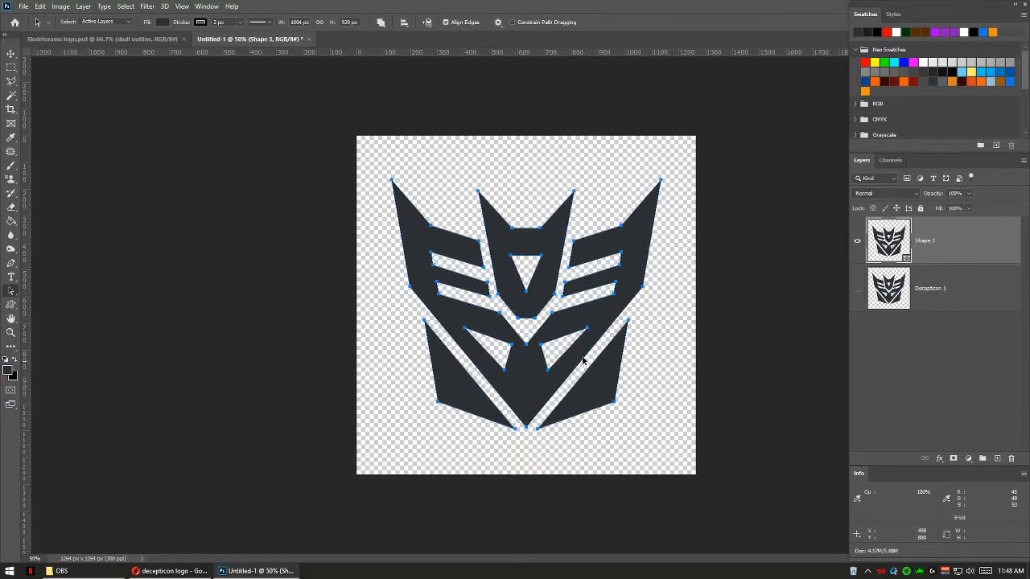
mouse_move(520, 383)
left_mouse_down()
mouse_move(528, 367)
mouse_move(517, 384)
left_mouse_up()
left_click(40, 6)
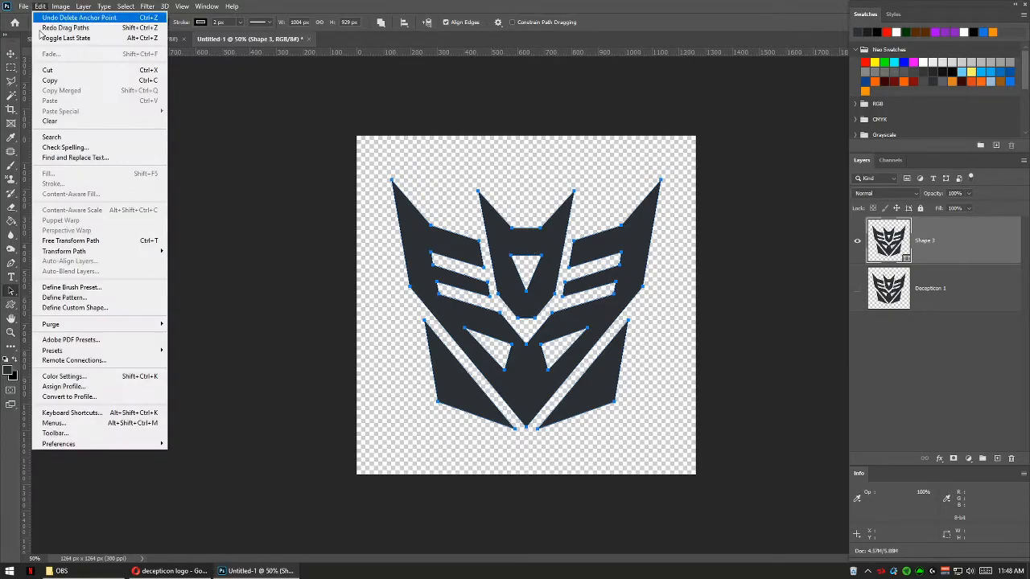
left_click(57, 308)
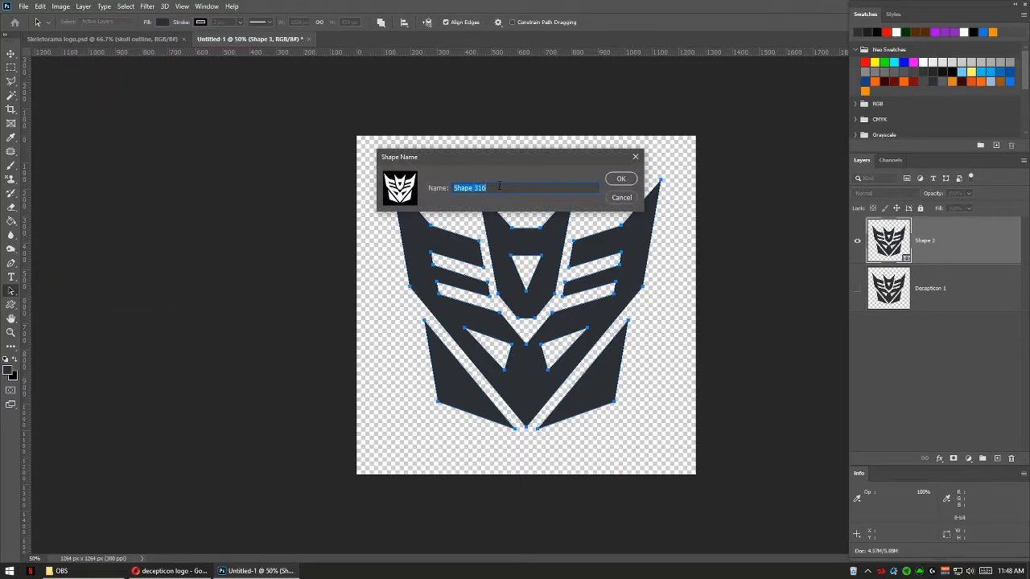
type("Decepticon")
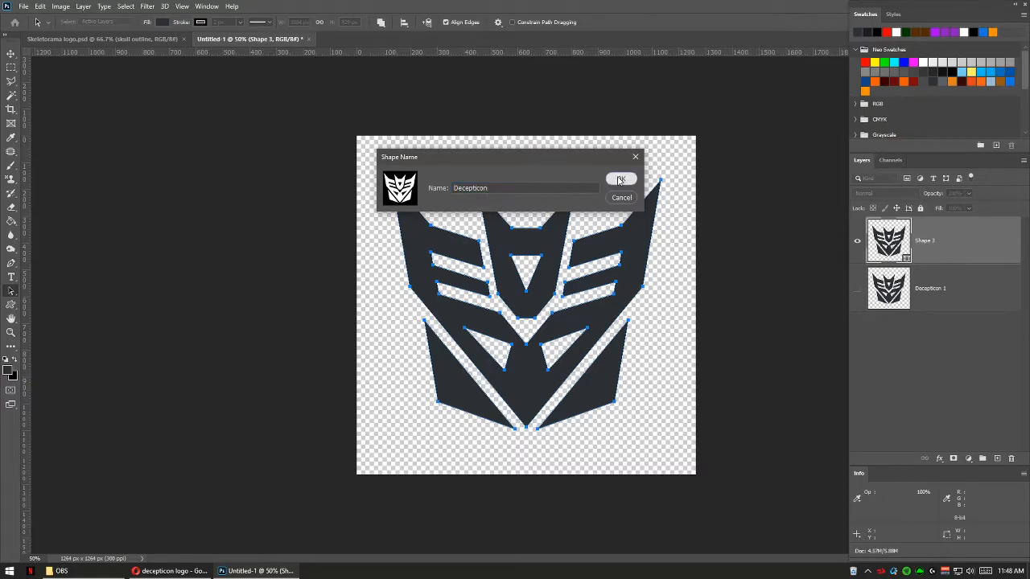
left_click(619, 179)
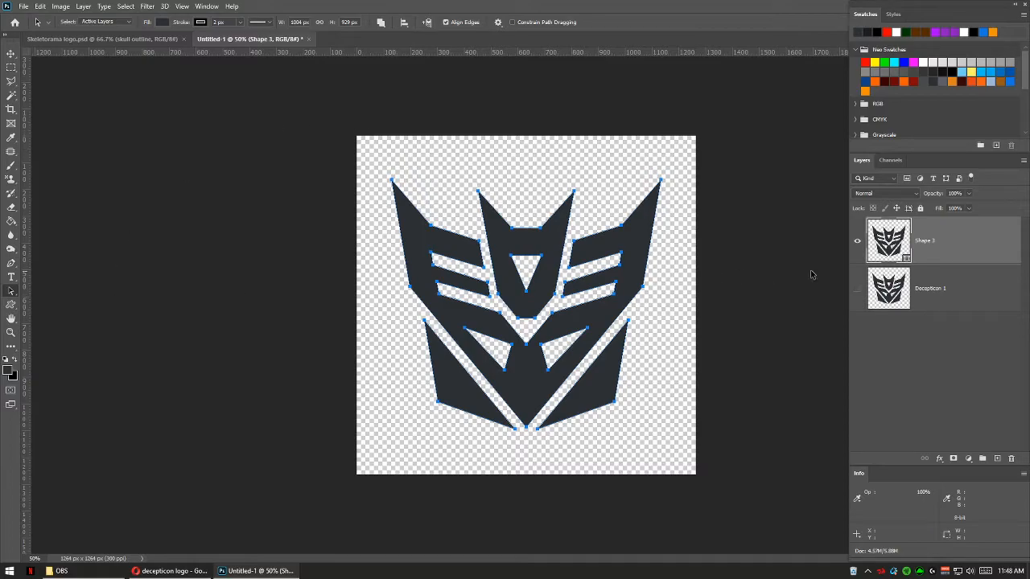
- Delete the hidden Decepticon 1 reference layer
left_click(883, 296)
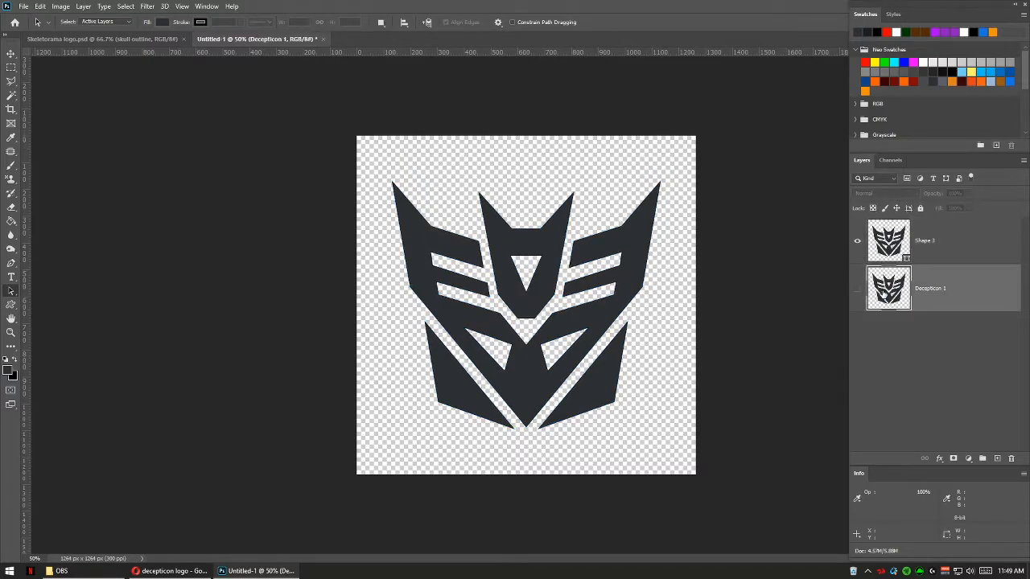
key("Delete")
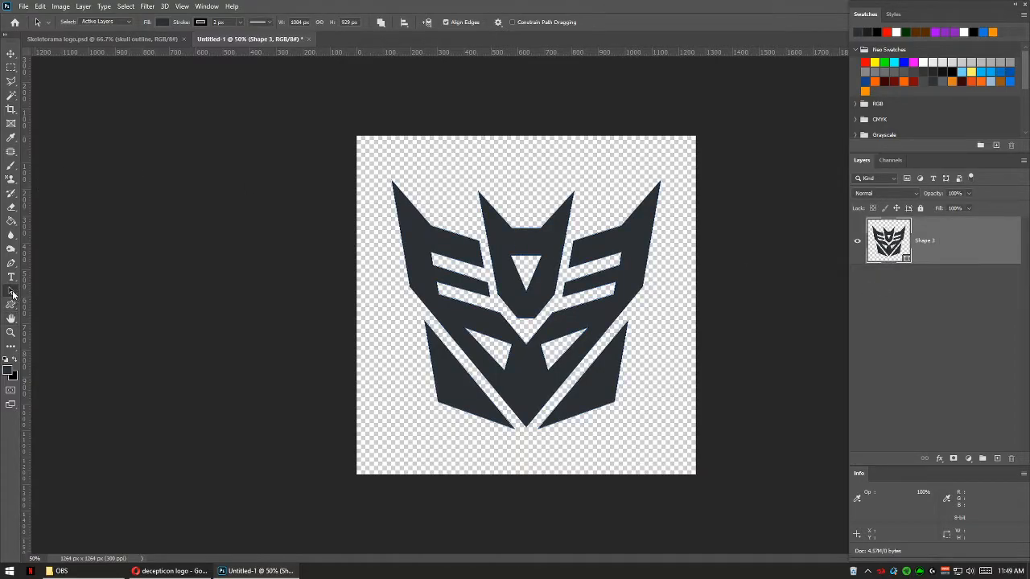
- Browse the custom shape library for the newly saved Decepticon shape and the existing Transformers logo shapes
left_click(12, 307)
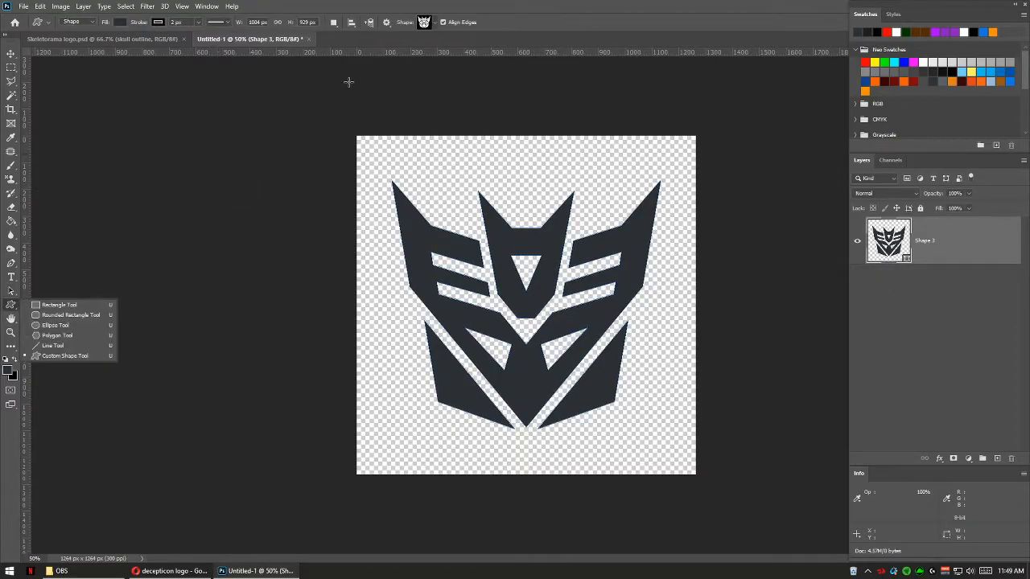
left_click(434, 22)
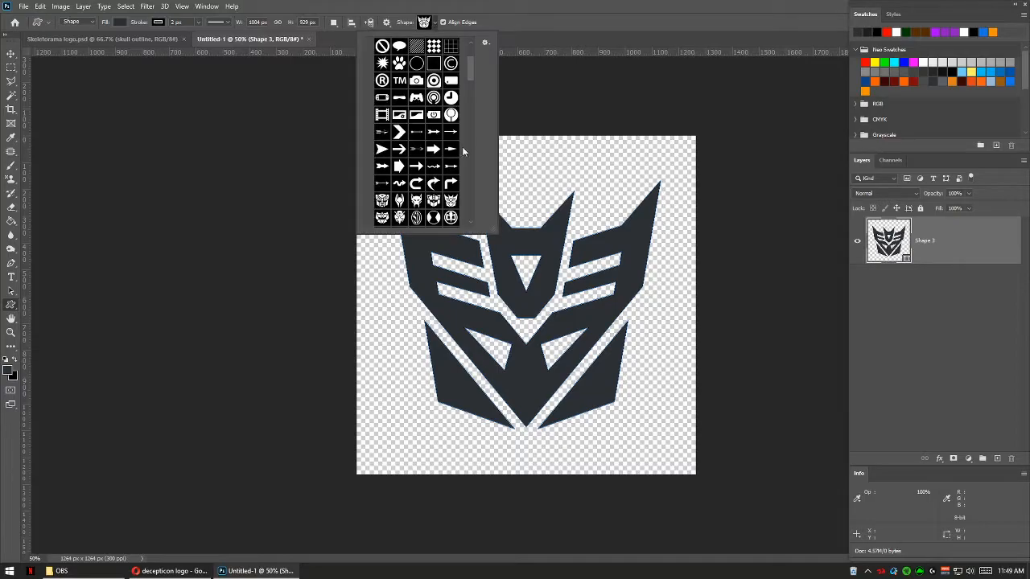
left_click_drag(471, 70, 469, 224)
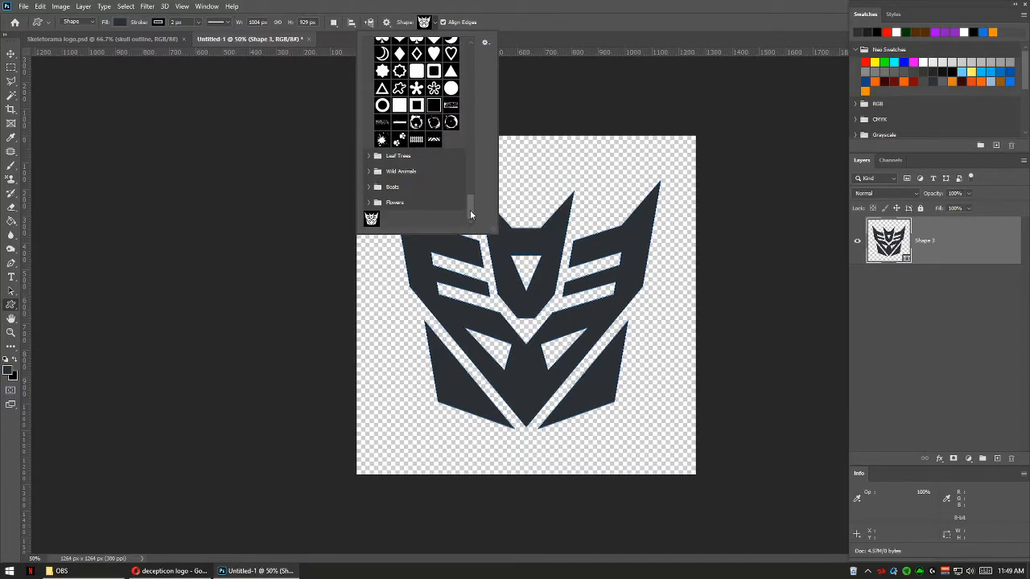
scroll(474, 194, "up", 5)
scroll(480, 175, "up", 5)
scroll(484, 162, "up", 10)
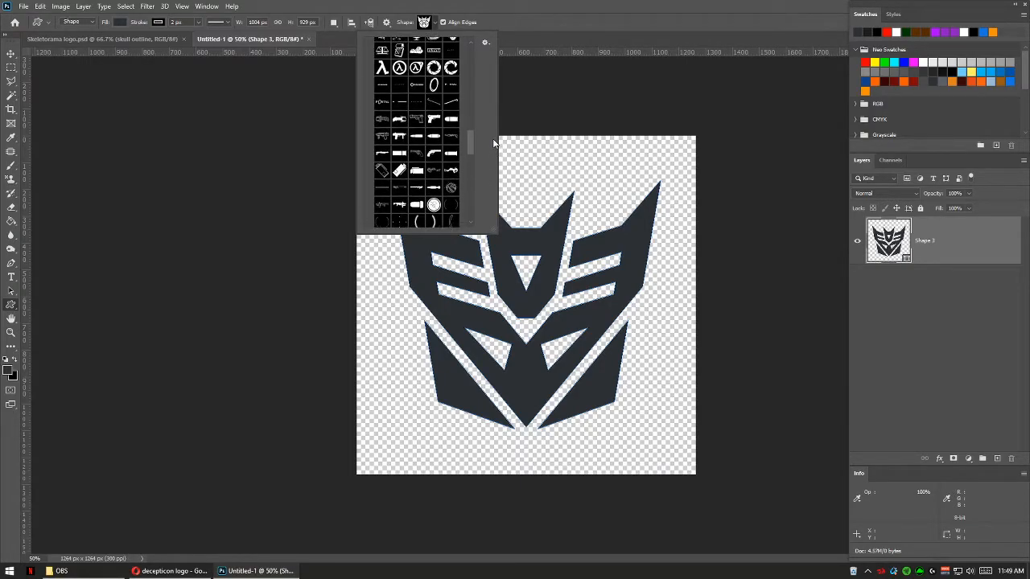
scroll(493, 126, "up", 10)
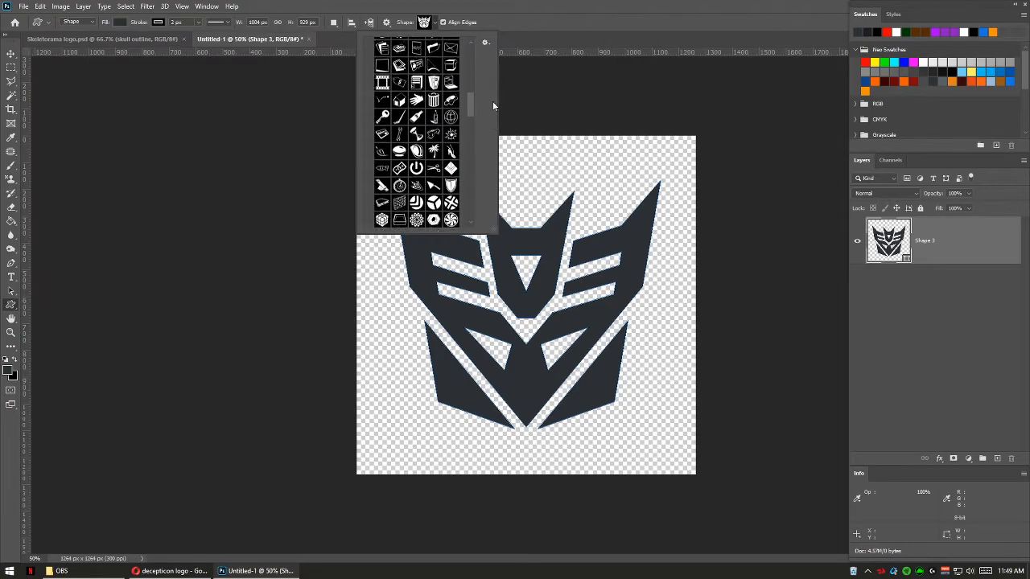
scroll(494, 86, "up", 6)
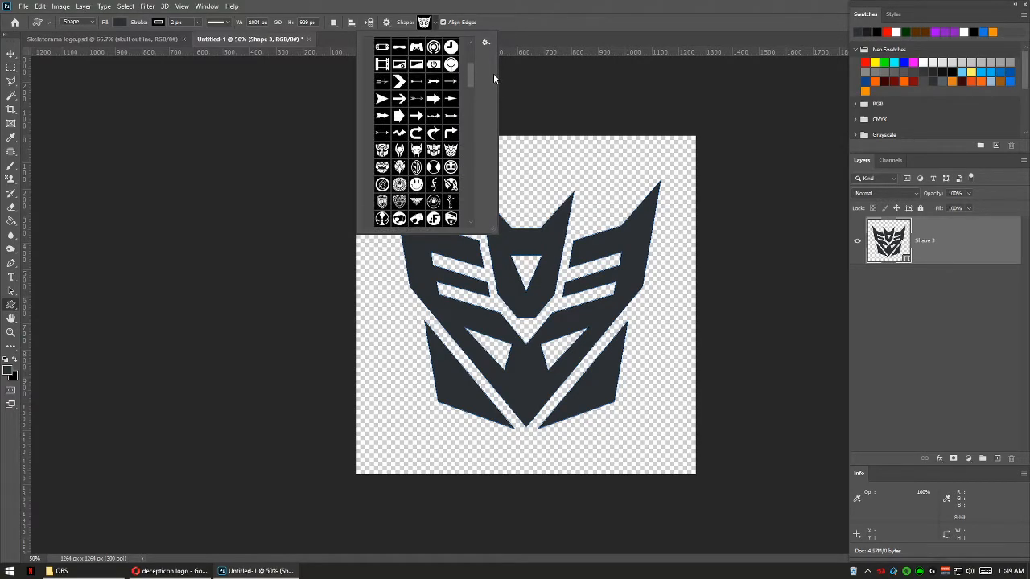
scroll(493, 77, "down", 6)
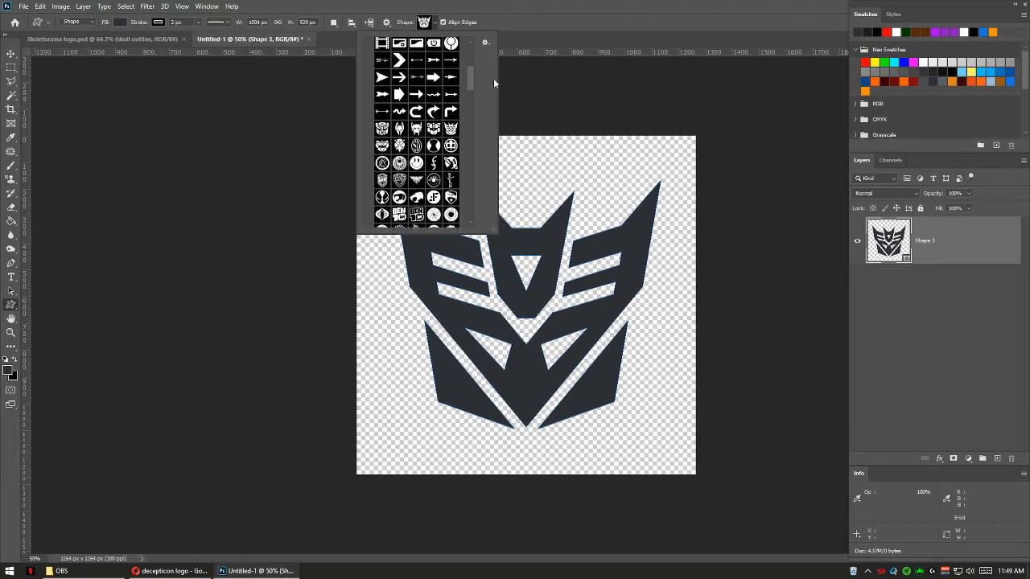
scroll(493, 89, "down", 2)
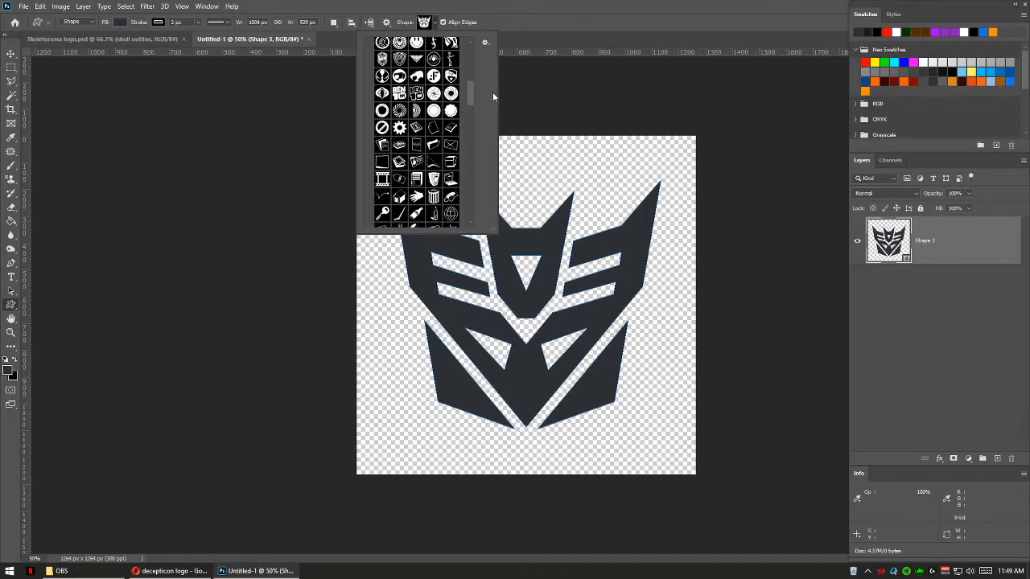
scroll(492, 92, "down", 10)
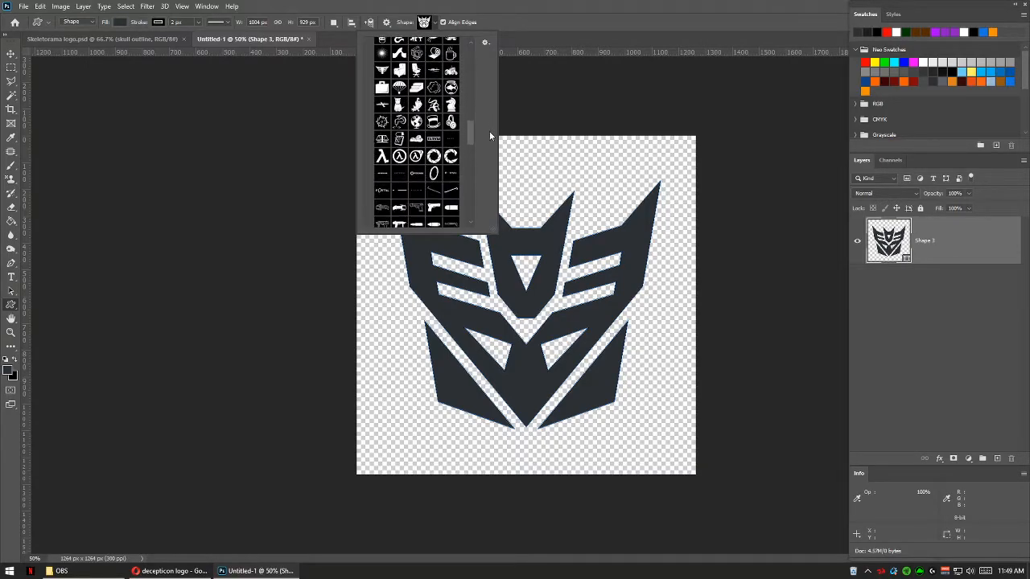
scroll(487, 145, "down", 12)
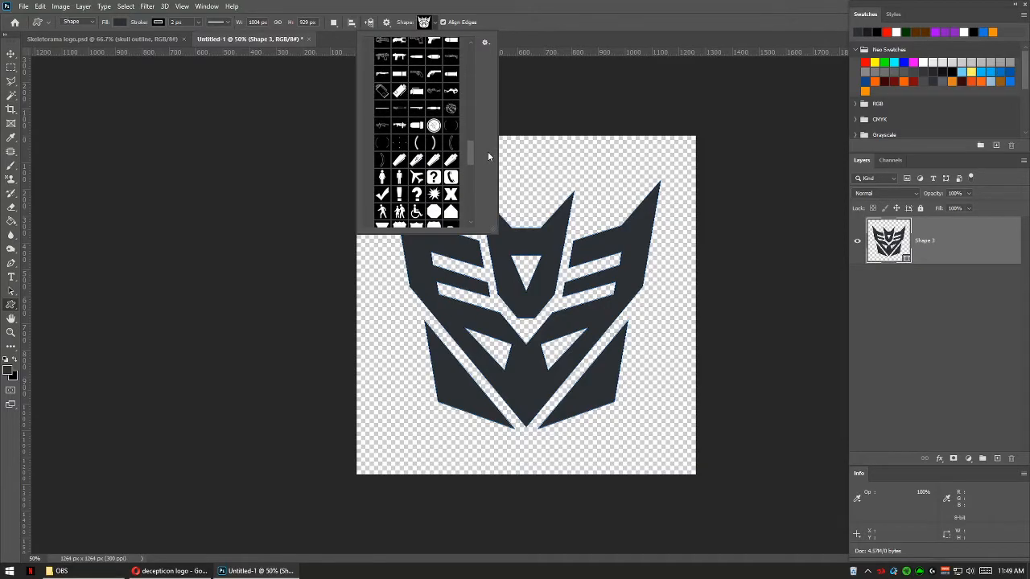
scroll(487, 169, "down", 12)
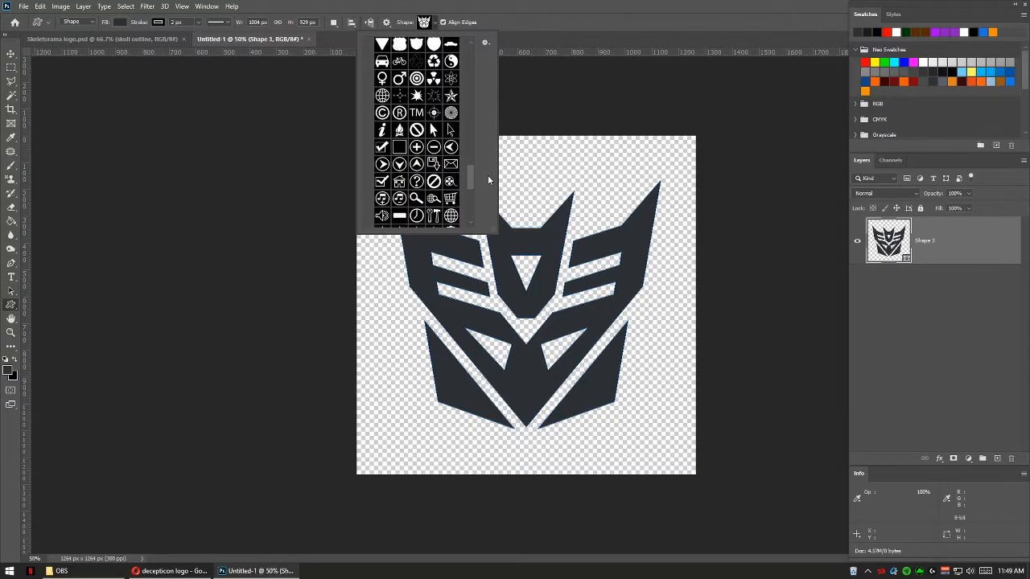
scroll(487, 195, "down", 5)
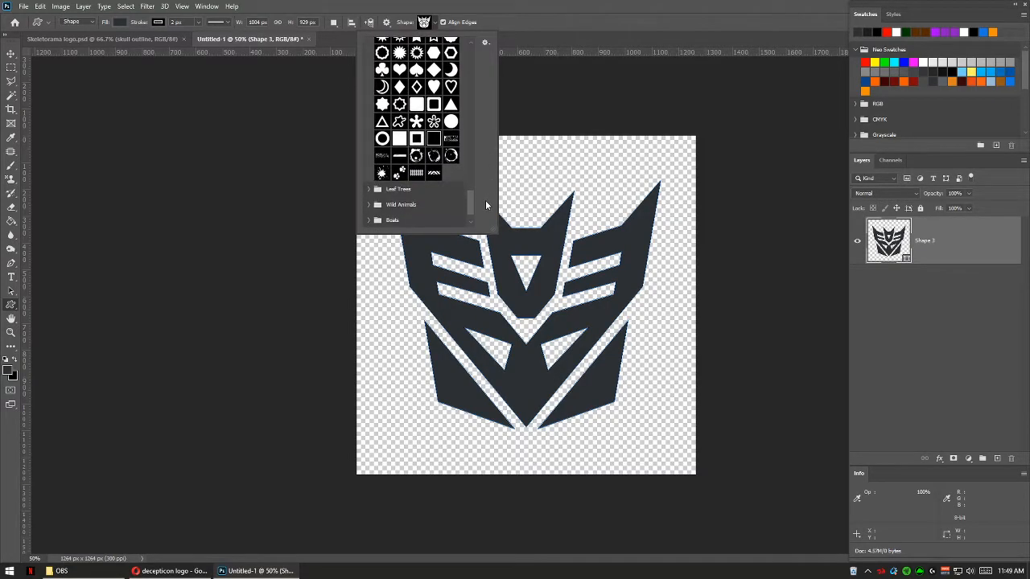
scroll(485, 203, "down", 2)
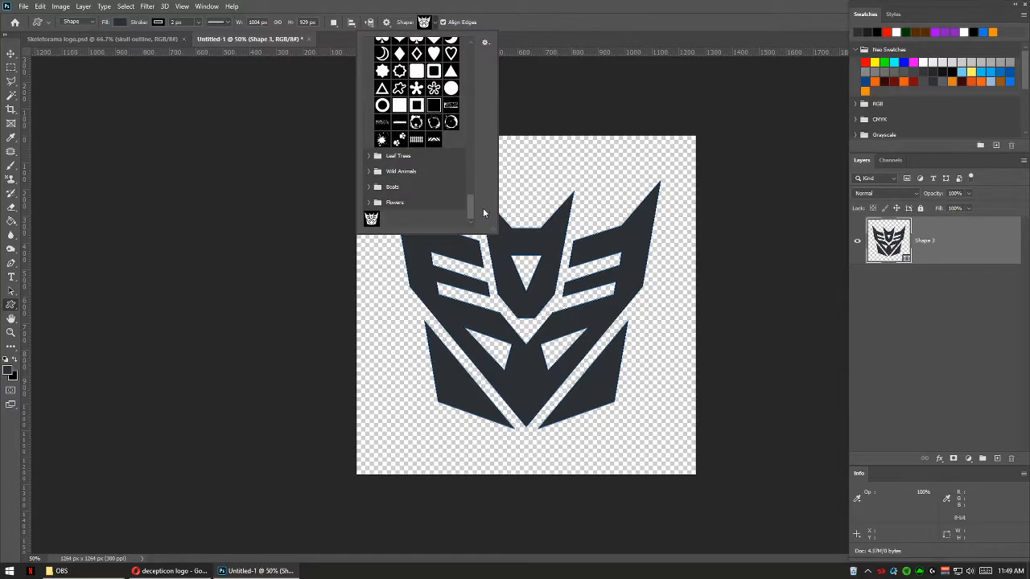
- Move the new Decepticon shape from the end of the library to just before the older Decepticon shape among the Transformers logos
left_click(368, 219)
left_click_drag(371, 218, 450, 142)
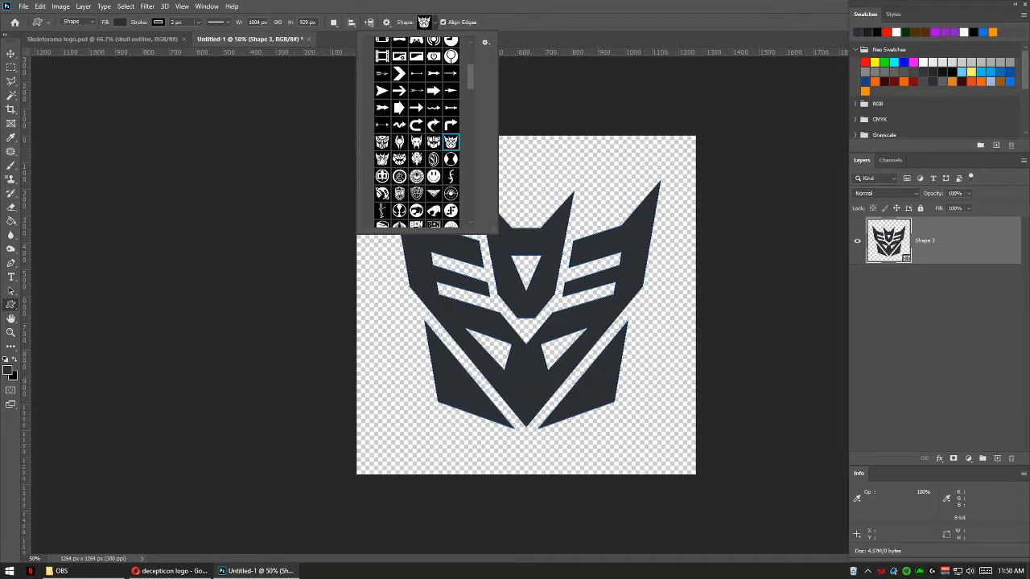
right_click(381, 159)
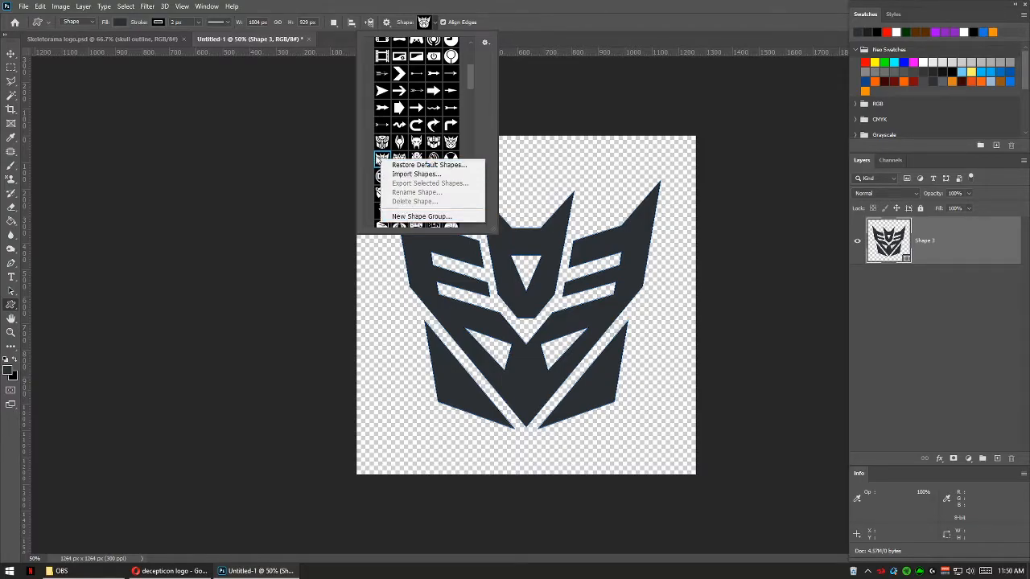
left_click(369, 157)
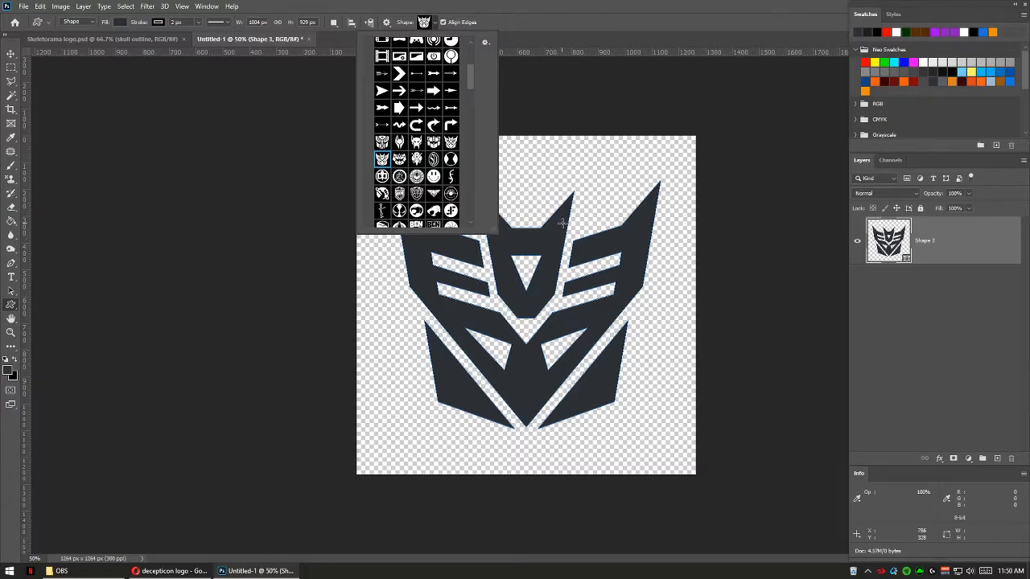
left_click(885, 242)
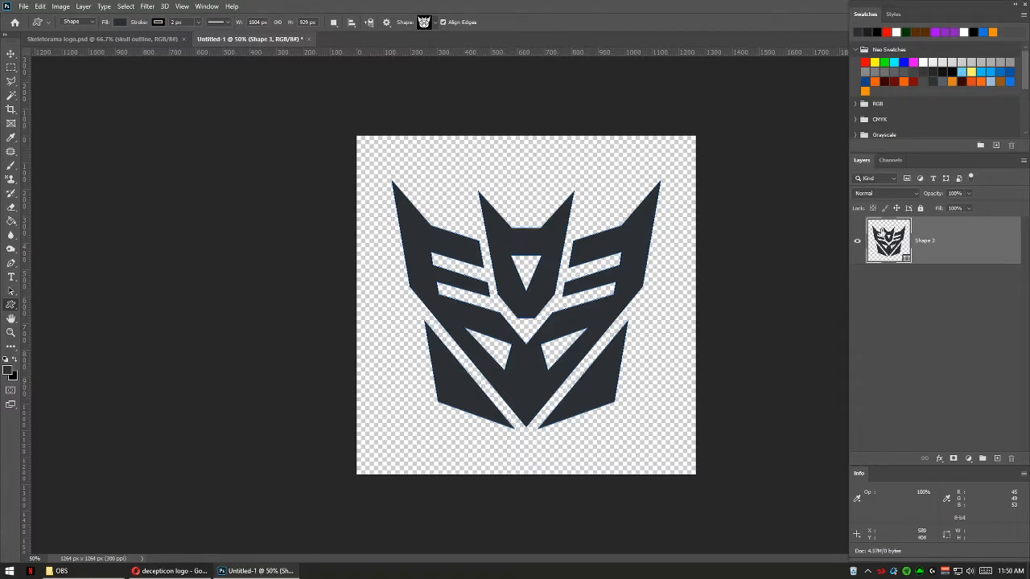
- Hide the Shape 3 layer and draw the new Decepticon custom shape across the canvas, about 984 by 910 px
left_click(434, 24)
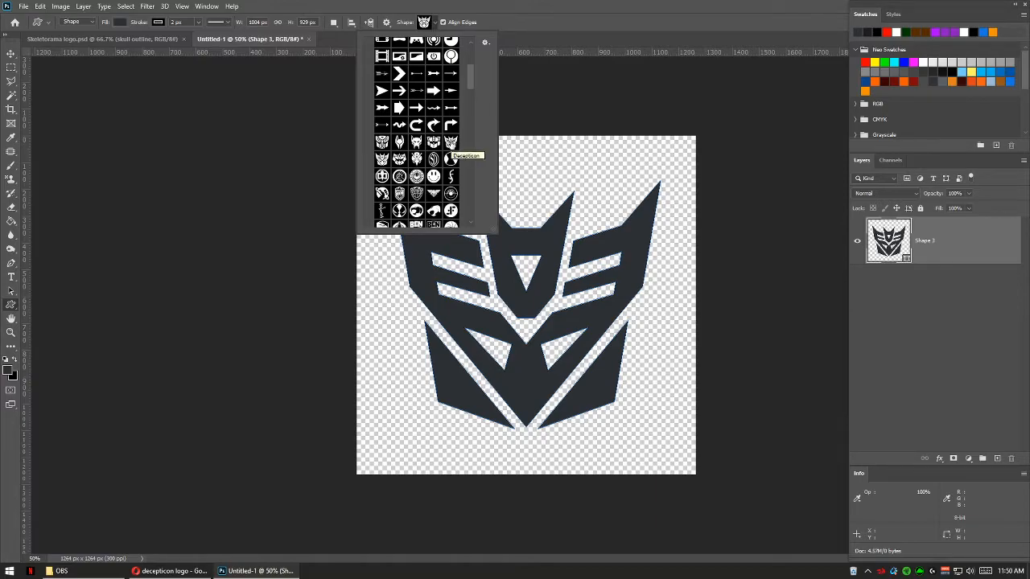
left_click(451, 144)
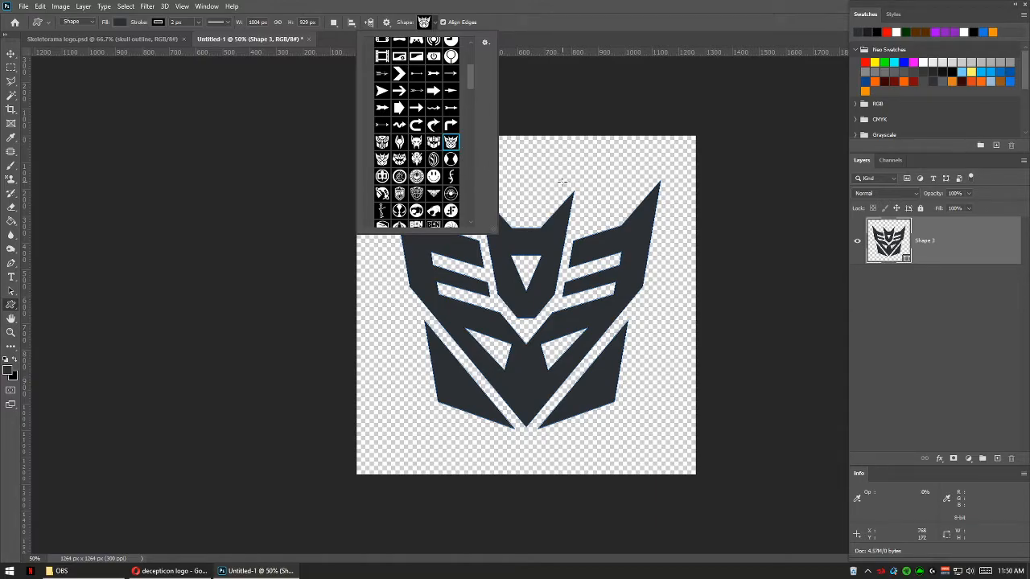
left_click(960, 249)
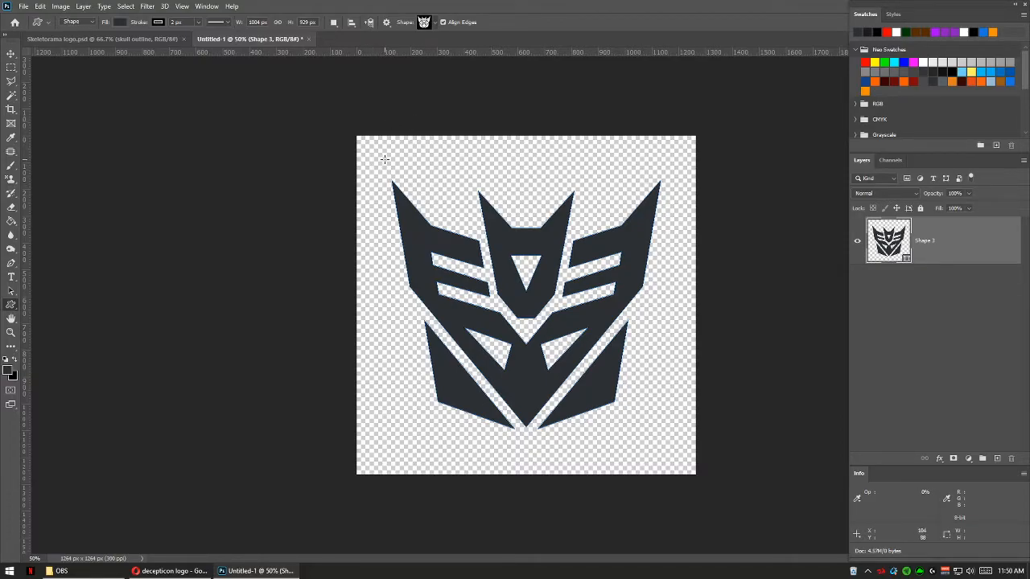
left_click(857, 240)
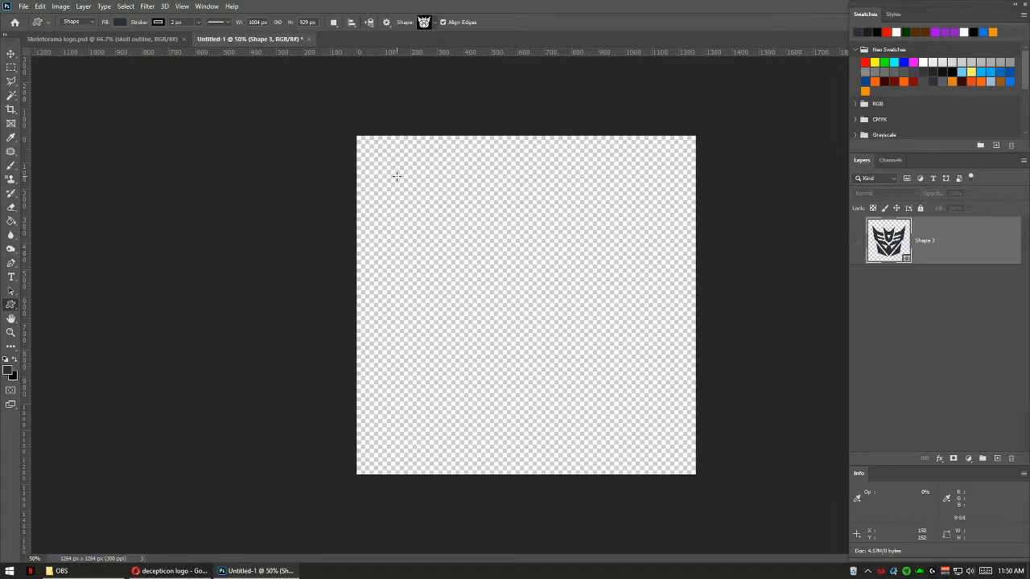
left_click_drag(393, 176, 657, 430)
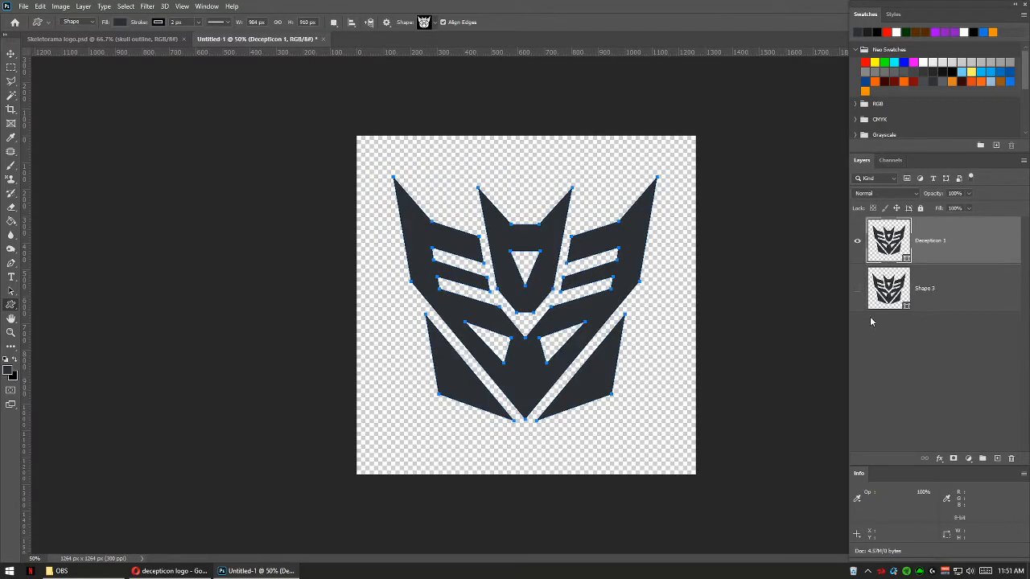